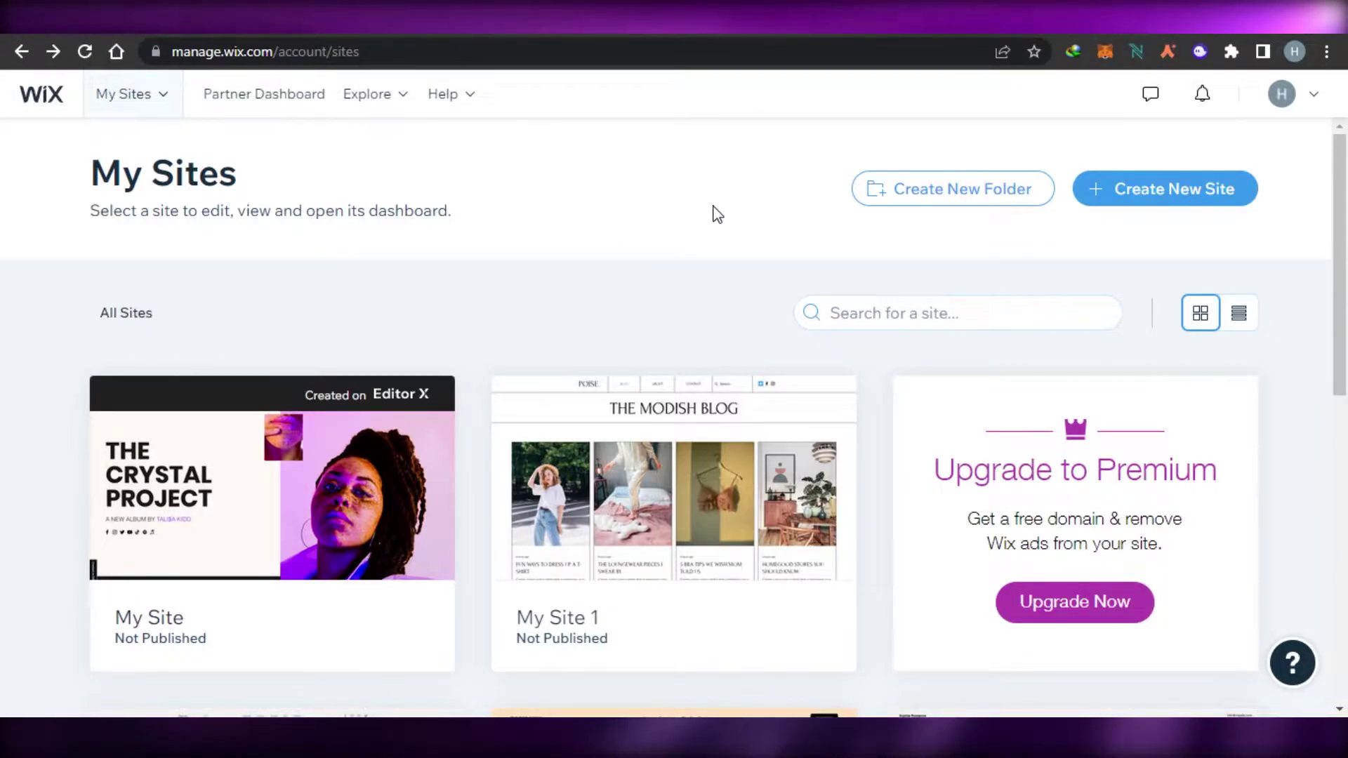
Open the My Site template in Editor X and deselect the small lips photo in the hero
{"action": "scroll", "coordinate": [1344, 390], "scroll_direction": "down", "scroll_amount": 5}
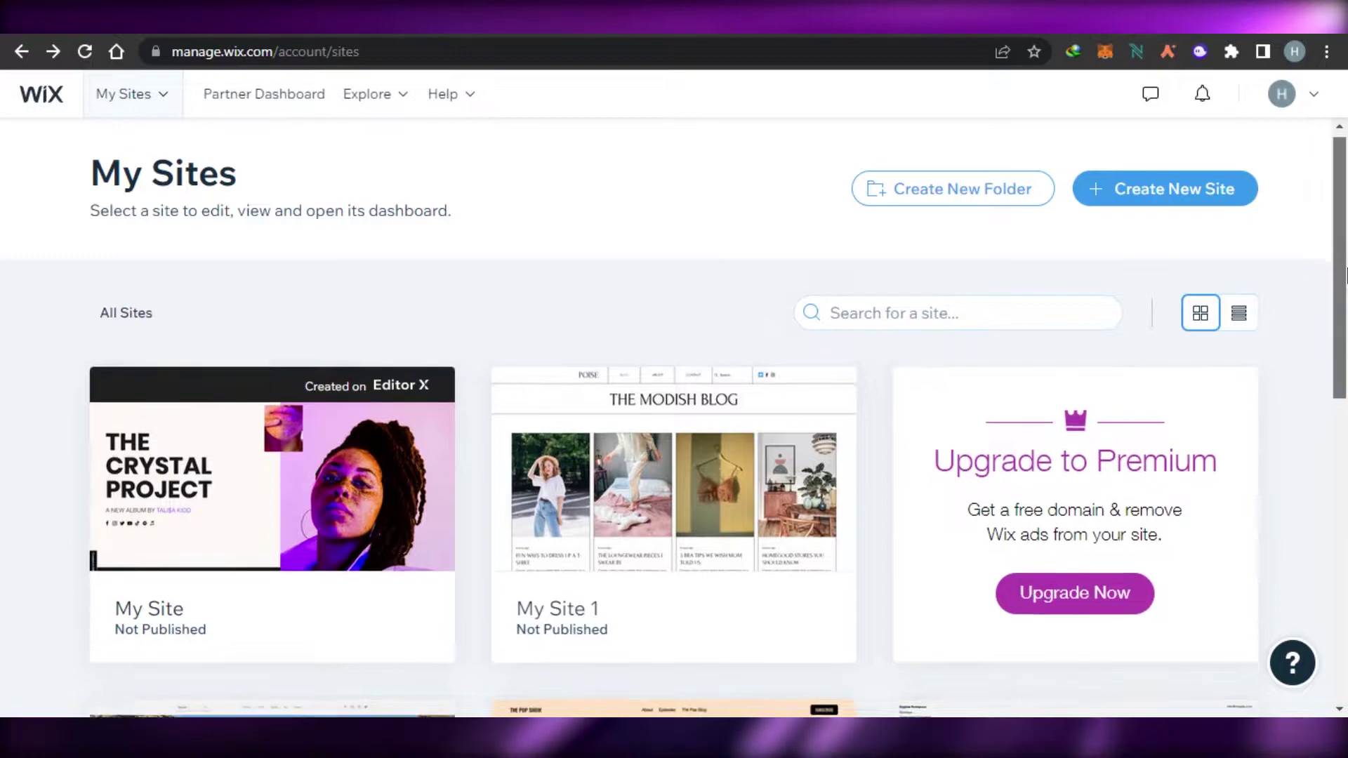
{"action": "scroll", "coordinate": [1344, 390], "scroll_direction": "up", "scroll_amount": 5}
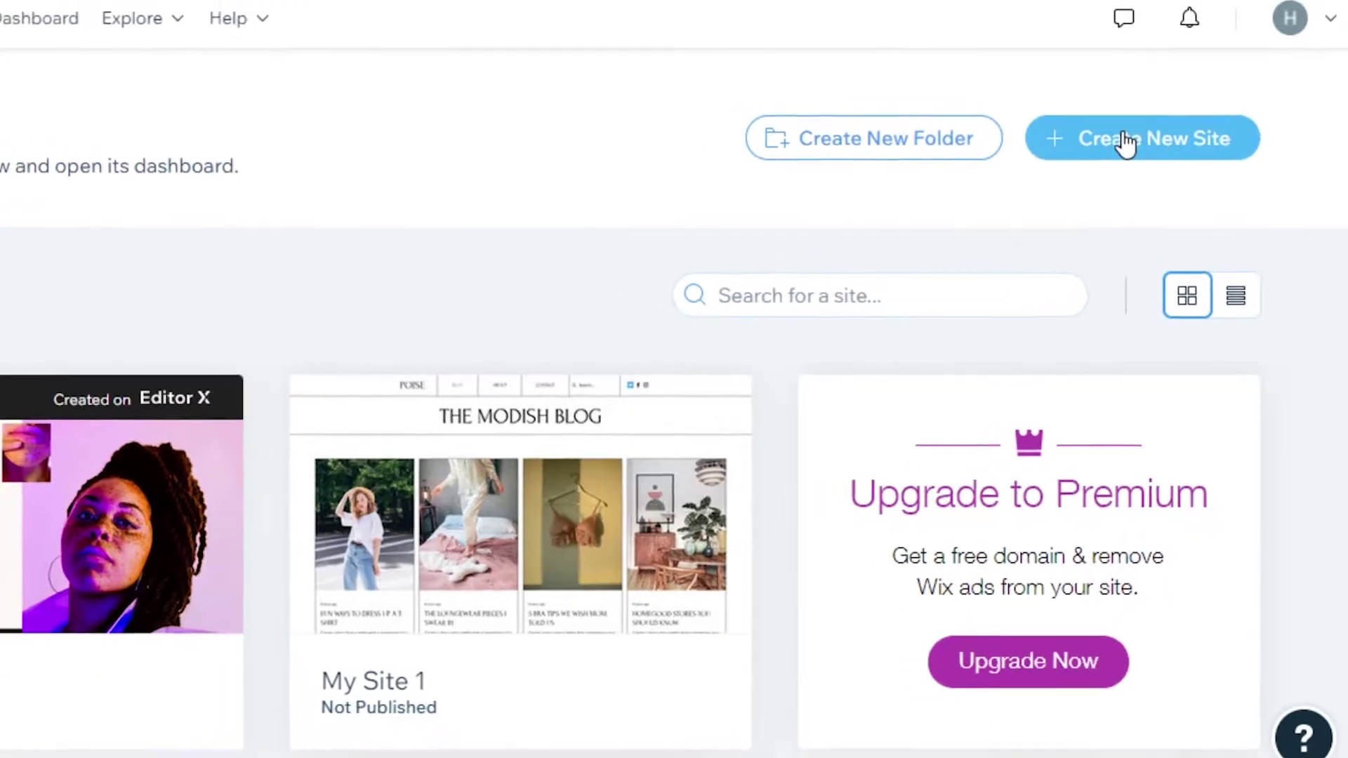
{"action": "scroll", "coordinate": [1346, 215], "scroll_direction": "down", "scroll_amount": 9}
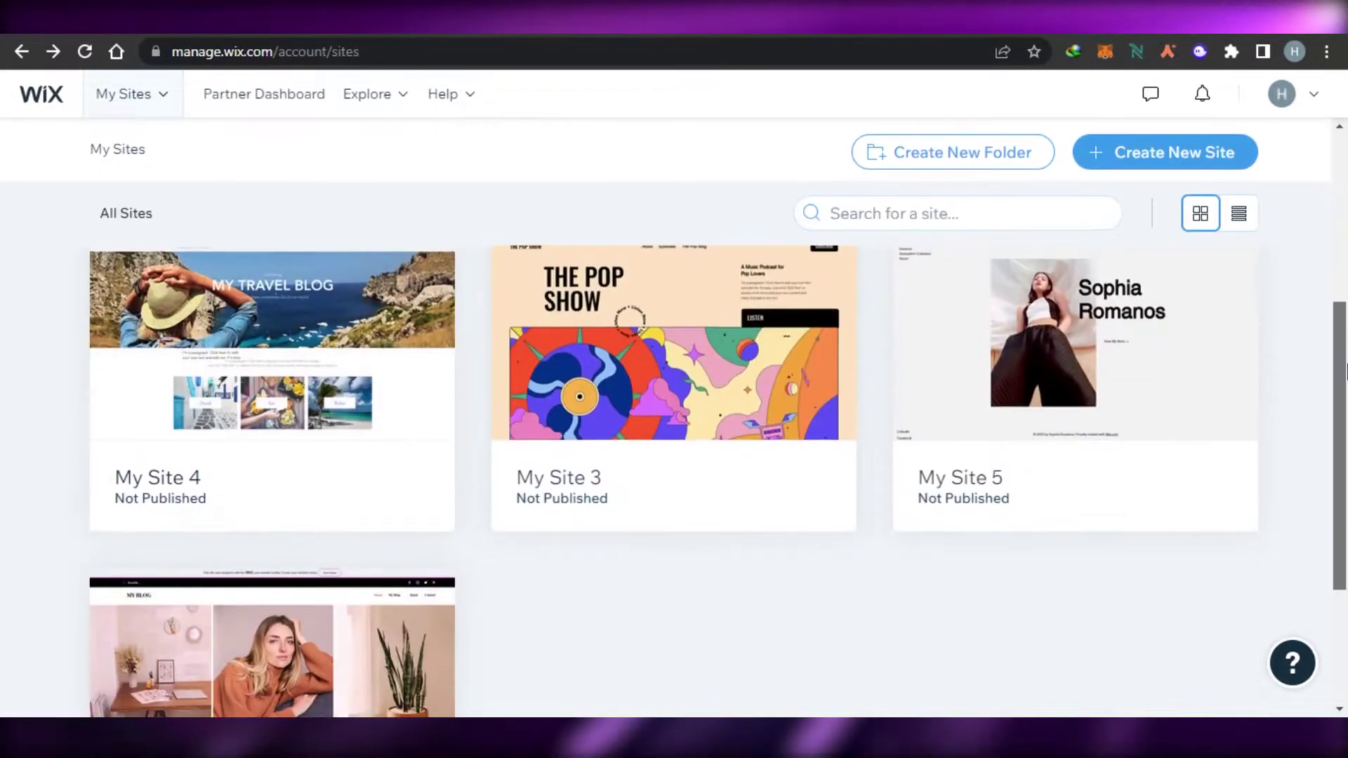
{"action": "scroll", "coordinate": [1346, 261], "scroll_direction": "up", "scroll_amount": 6}
{"action": "scroll", "coordinate": [1346, 261], "scroll_direction": "up", "scroll_amount": 3}
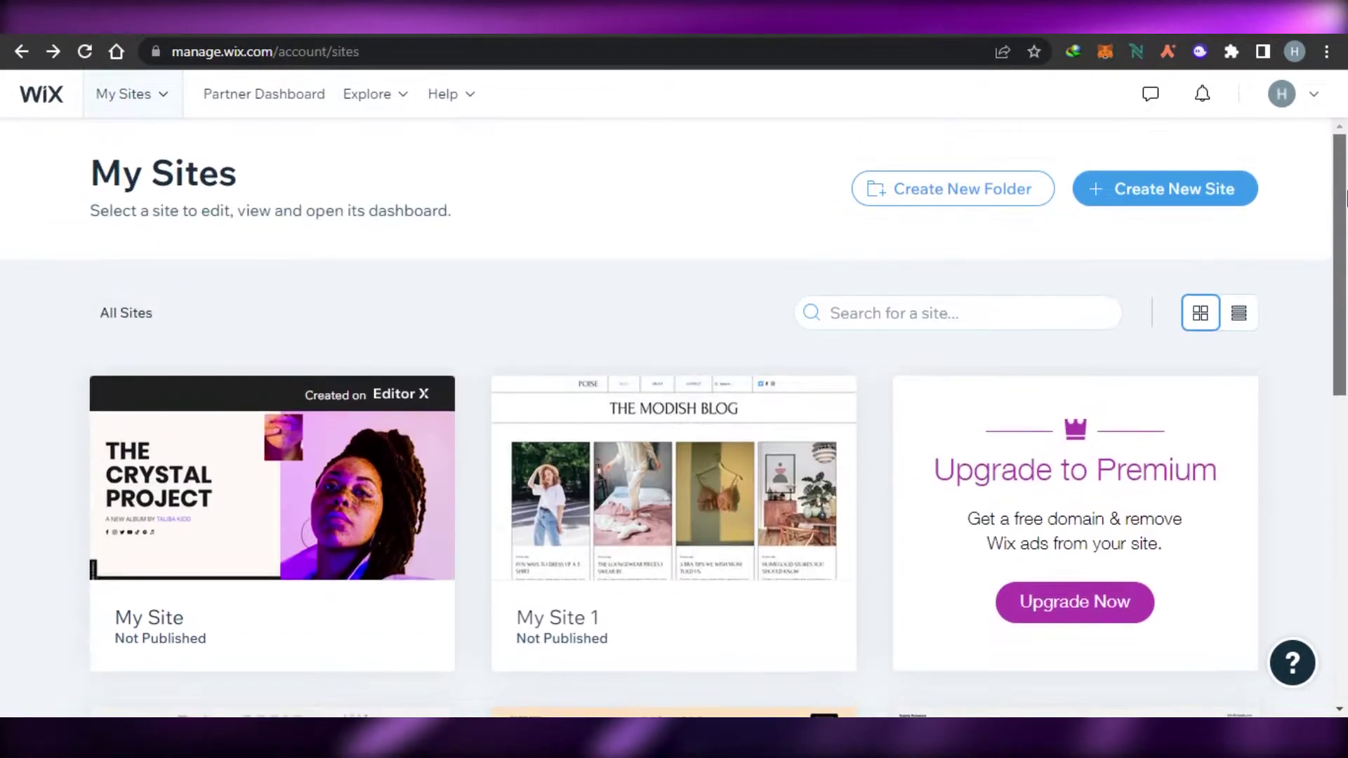
{"action": "mouse_move", "coordinate": [376, 527]}
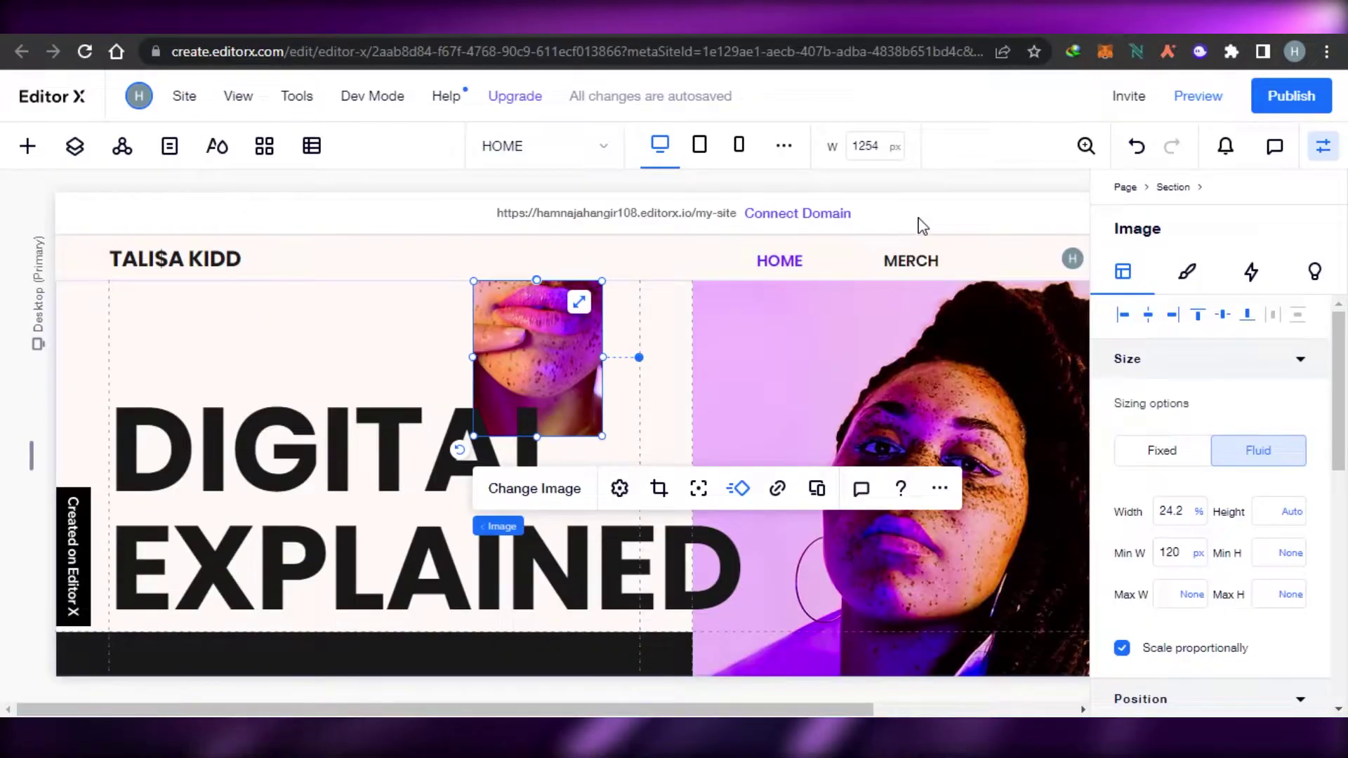
{"action": "left_click", "coordinate": [988, 201]}
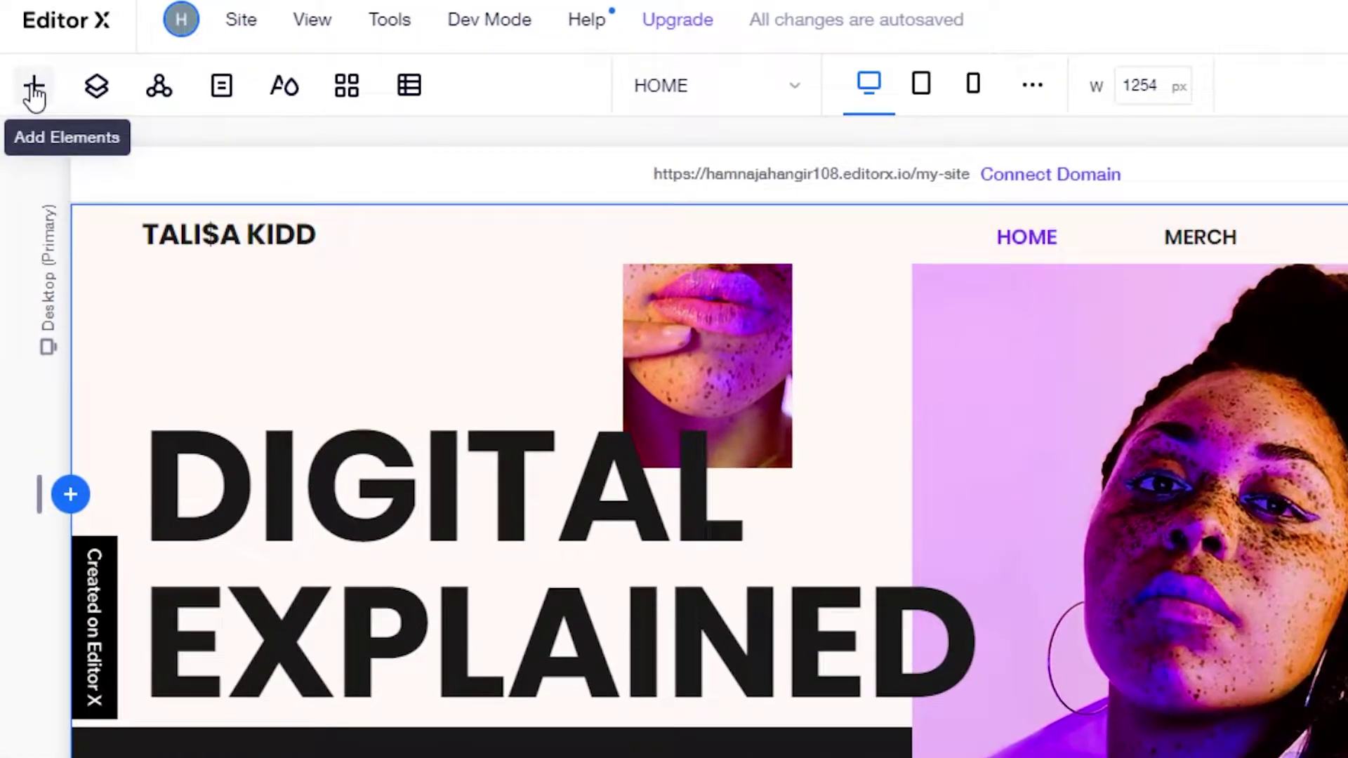
Browse the Add Elements panel, then view the home page's Layers and the Site Masters list
{"action": "left_click", "coordinate": [33, 87]}
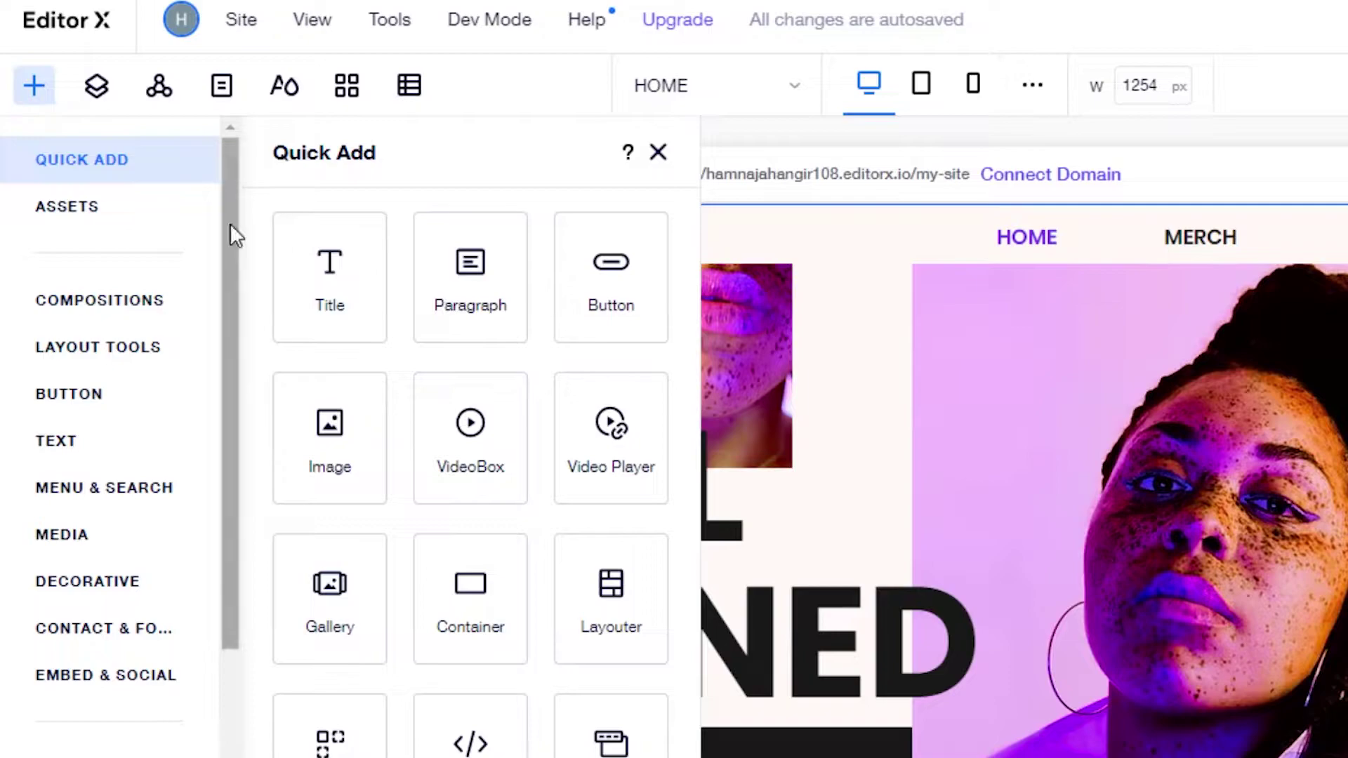
{"action": "scroll", "coordinate": [220, 318], "scroll_direction": "down", "scroll_amount": 1}
{"action": "left_click_drag", "start_coordinate": [221, 319], "coordinate": [226, 205]}
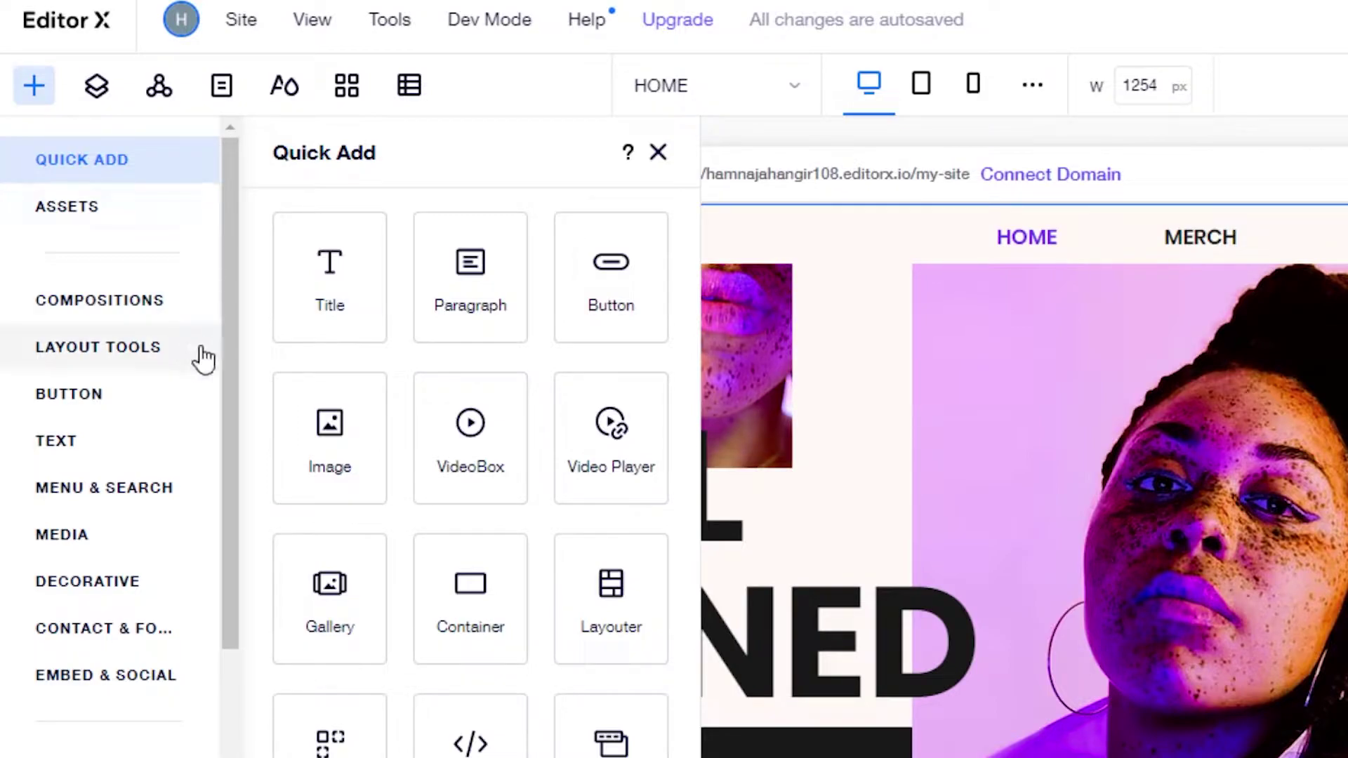
{"action": "left_click_drag", "start_coordinate": [221, 353], "coordinate": [234, 327]}
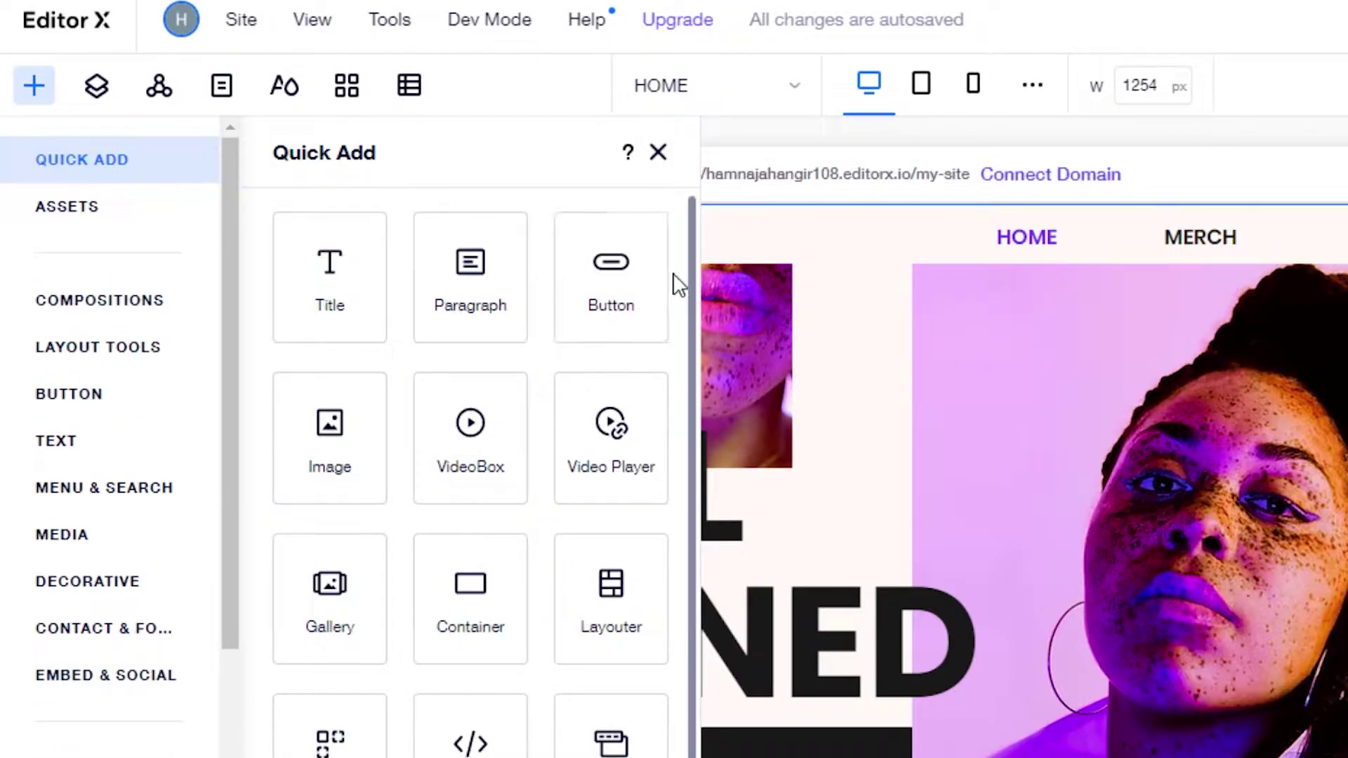
{"action": "left_click", "coordinate": [658, 151]}
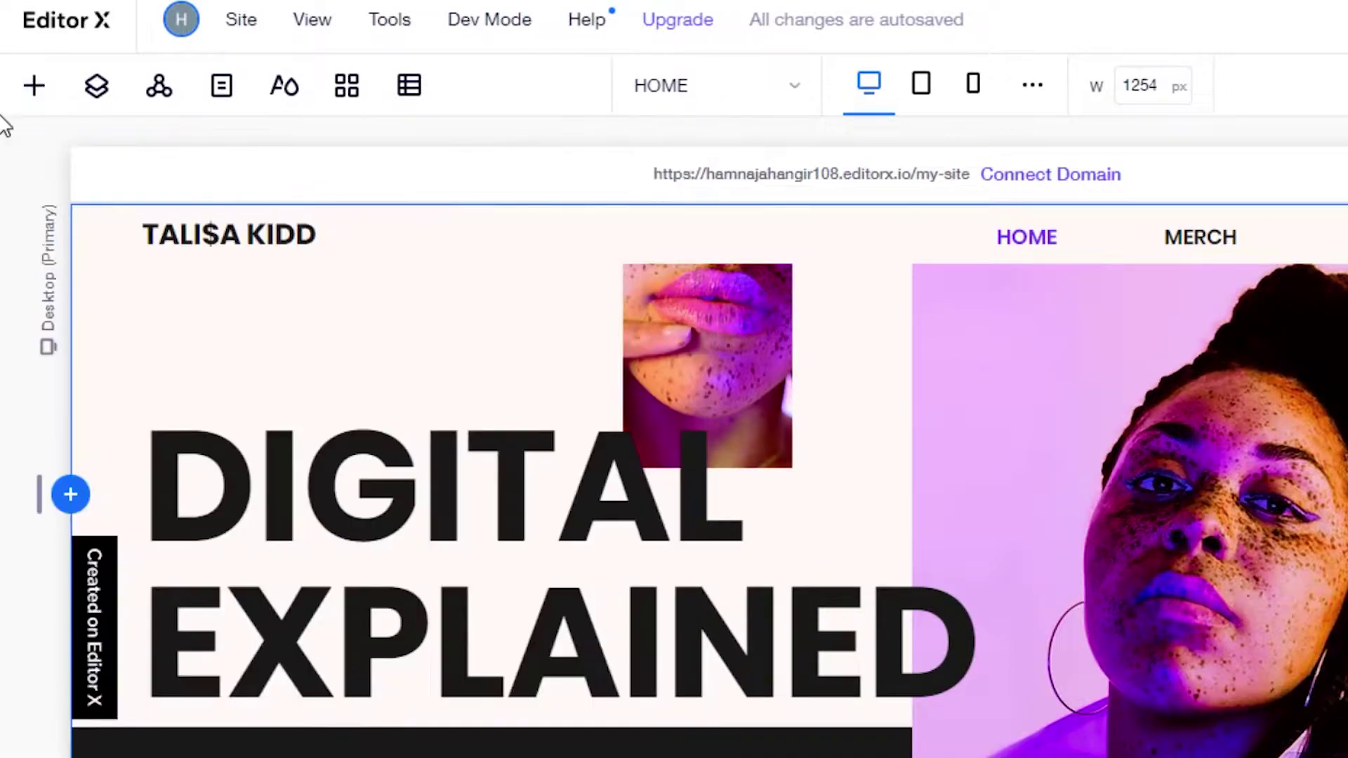
{"action": "left_click", "coordinate": [95, 98]}
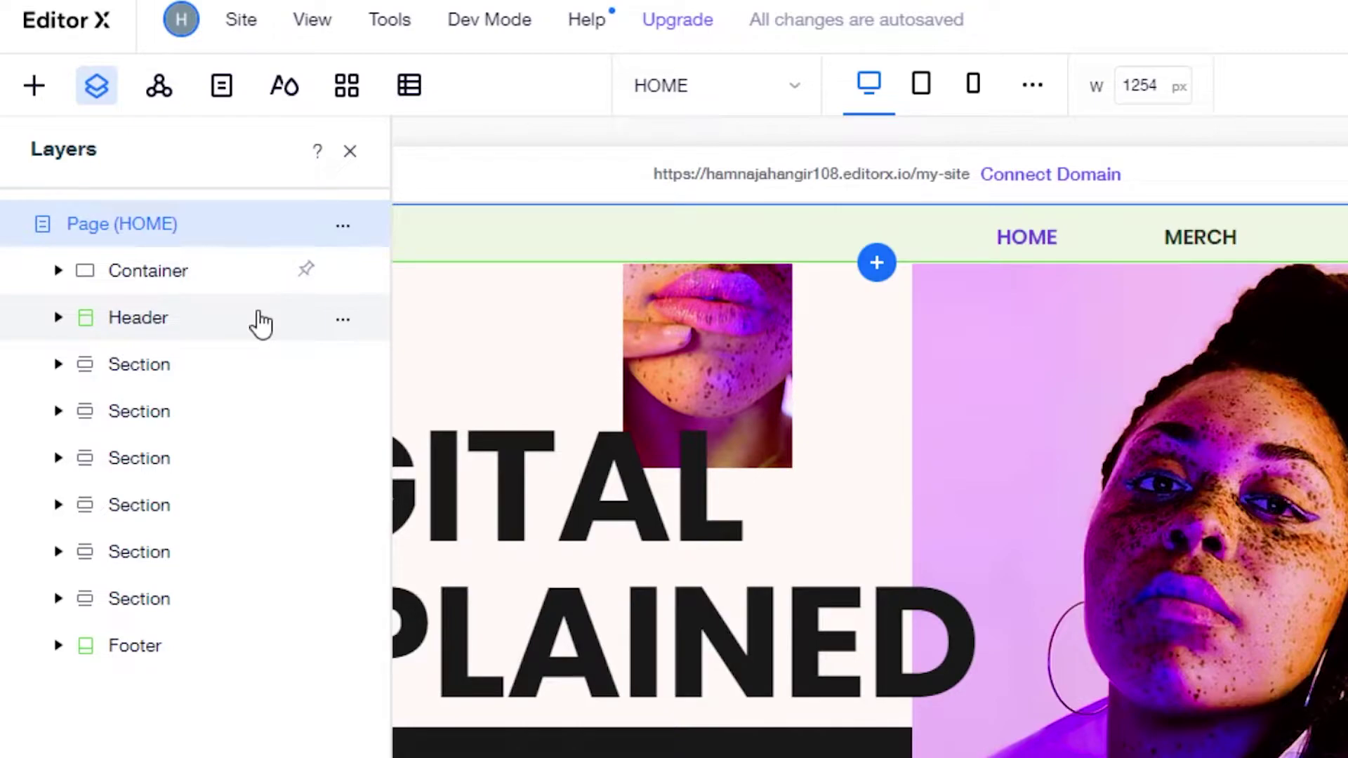
{"action": "left_click", "coordinate": [161, 87]}
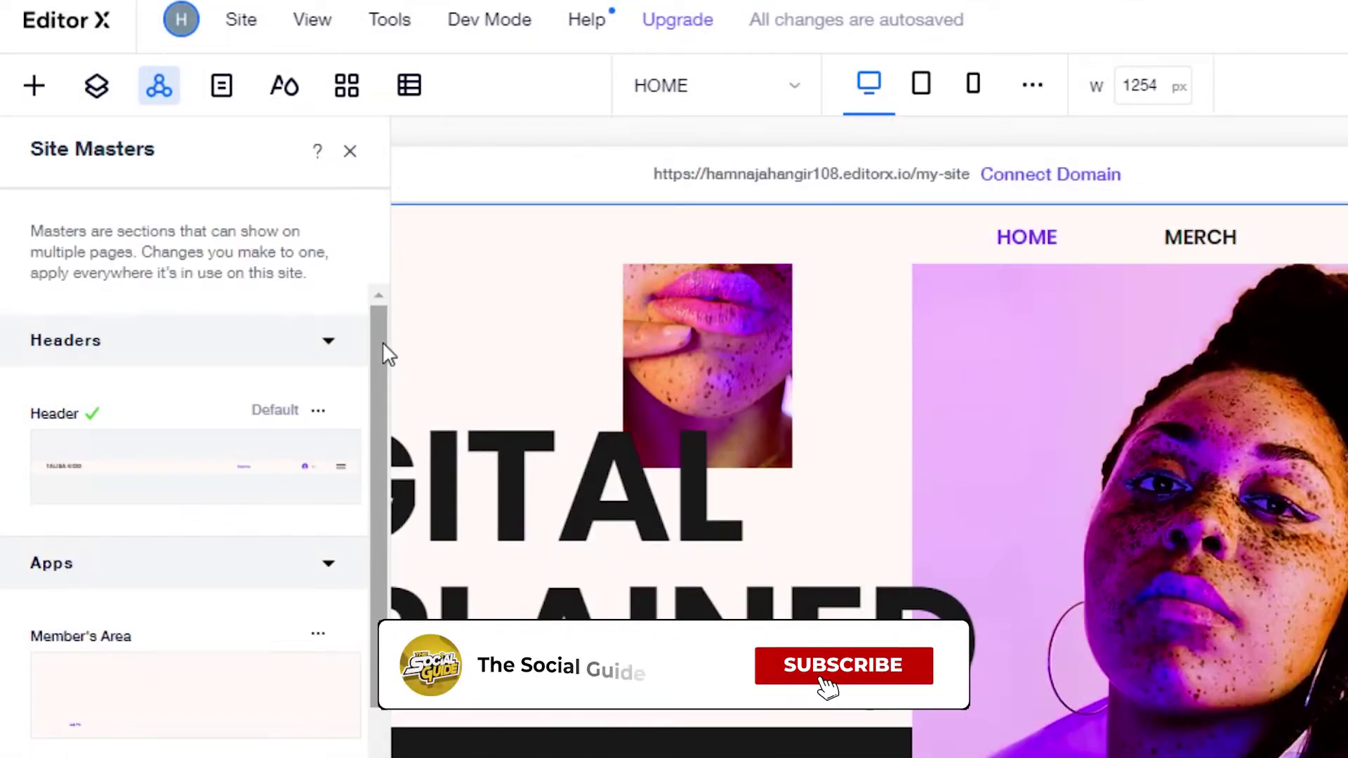
Look through the Site Pages, Site Styles and Content Manager panels, then close the Content Manager
{"action": "left_click", "coordinate": [223, 87]}
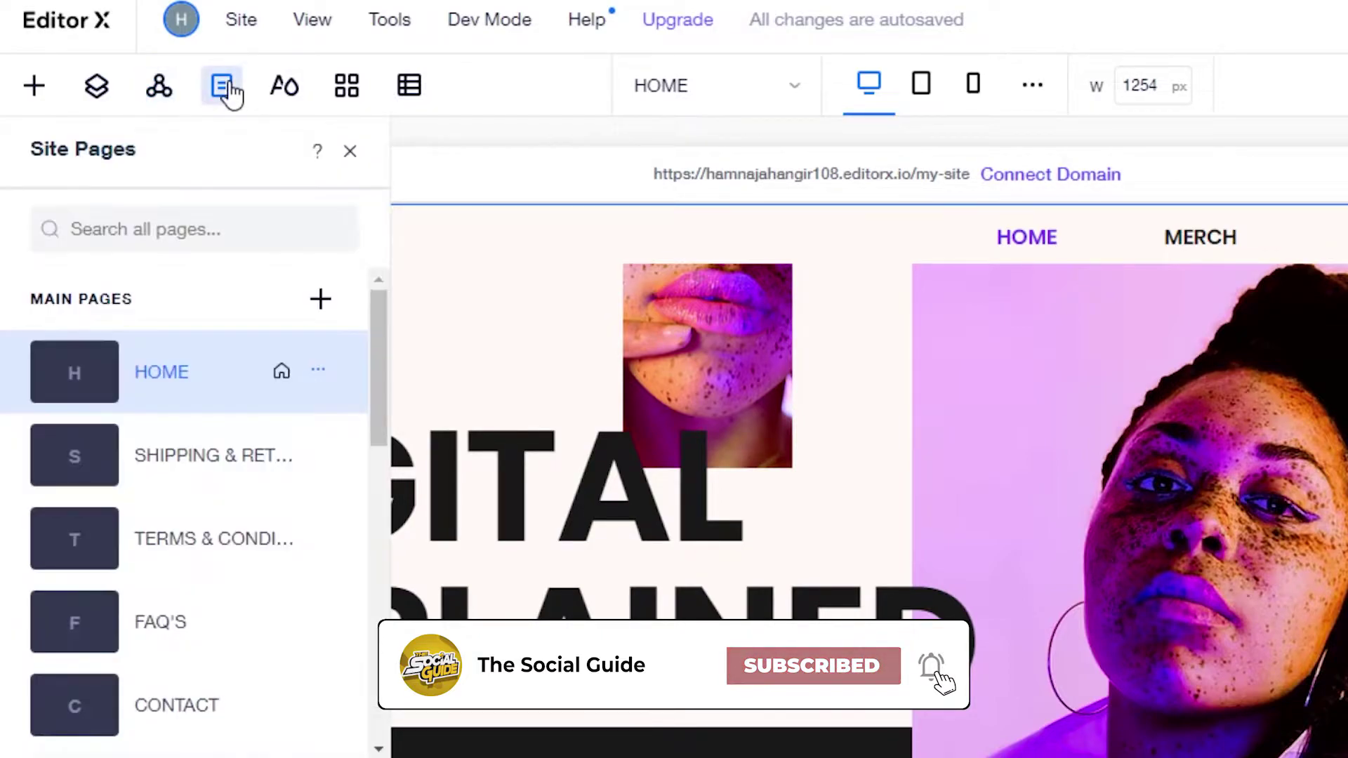
{"action": "left_click_drag", "start_coordinate": [372, 326], "coordinate": [385, 512]}
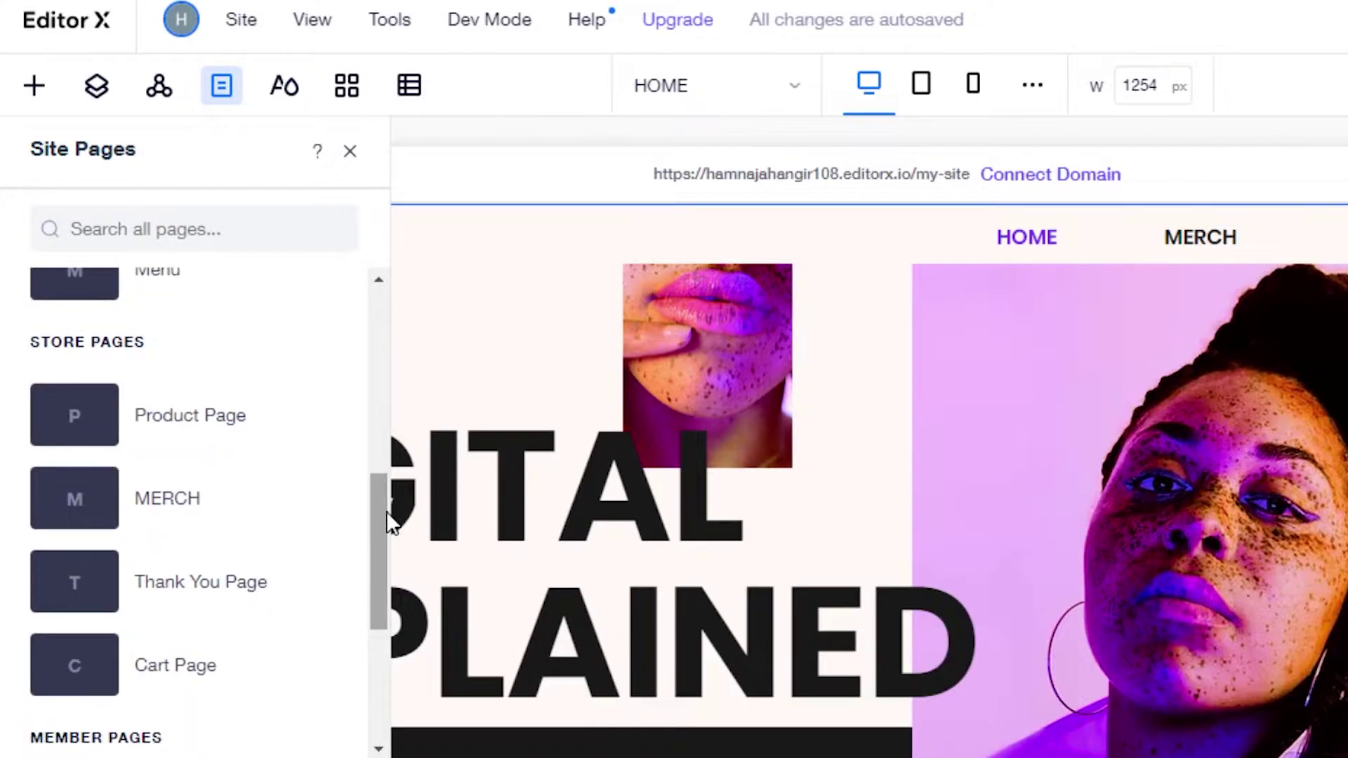
{"action": "left_click", "coordinate": [284, 98]}
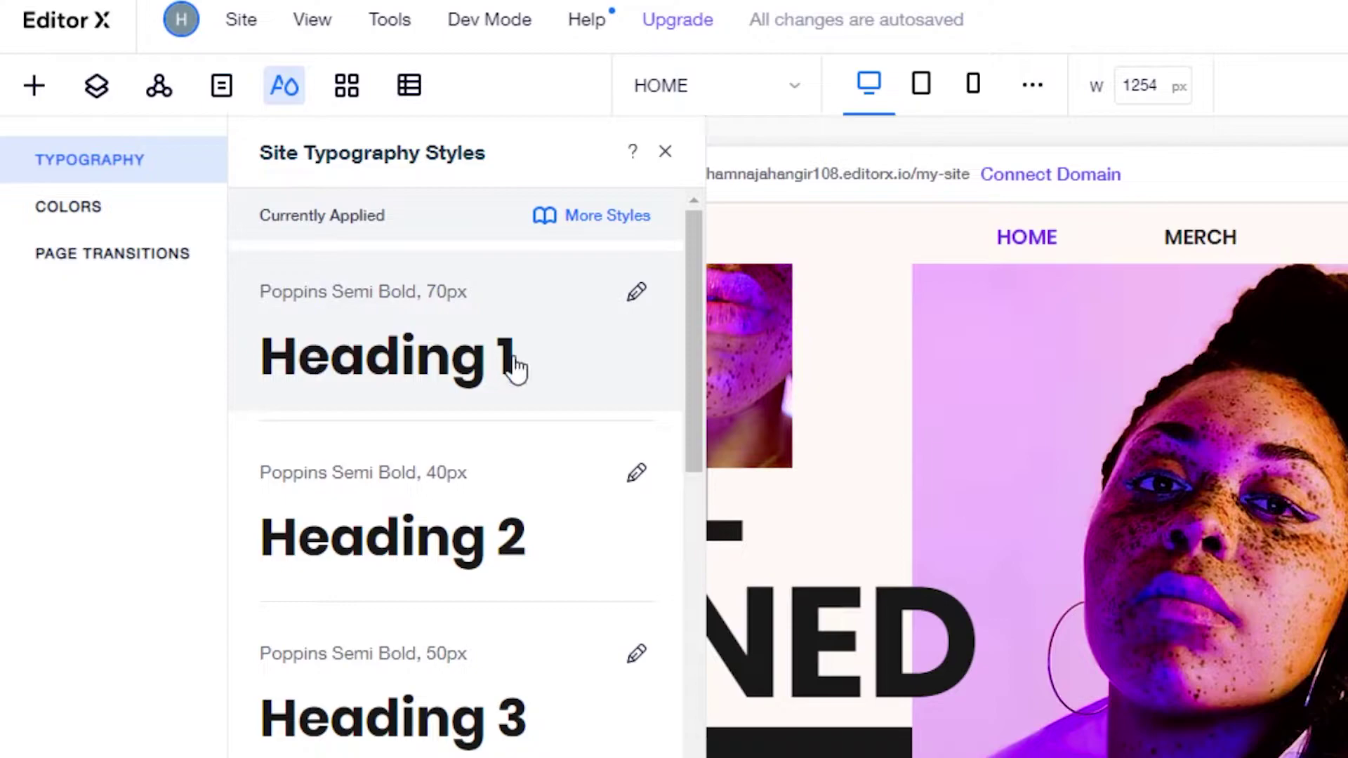
{"action": "scroll", "coordinate": [695, 309], "scroll_direction": "down", "scroll_amount": 5}
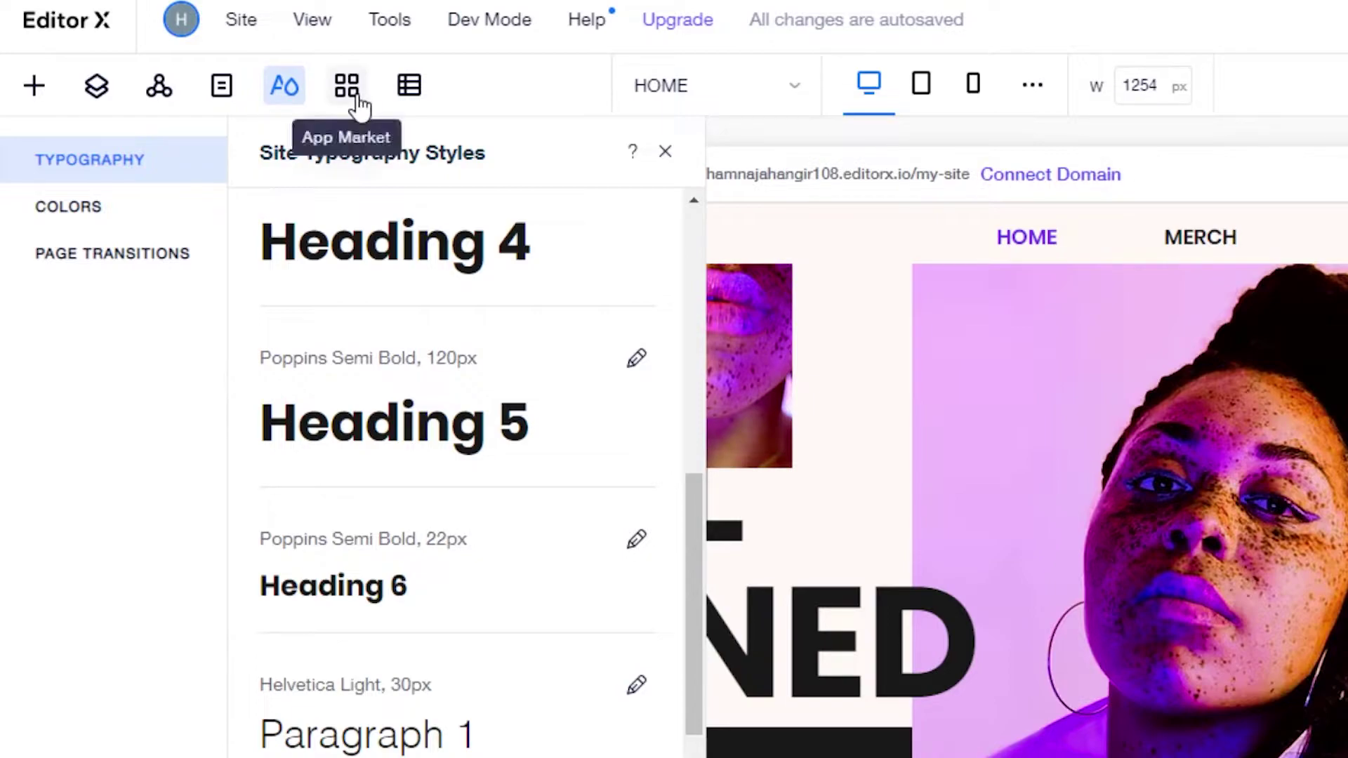
{"action": "left_click", "coordinate": [409, 87]}
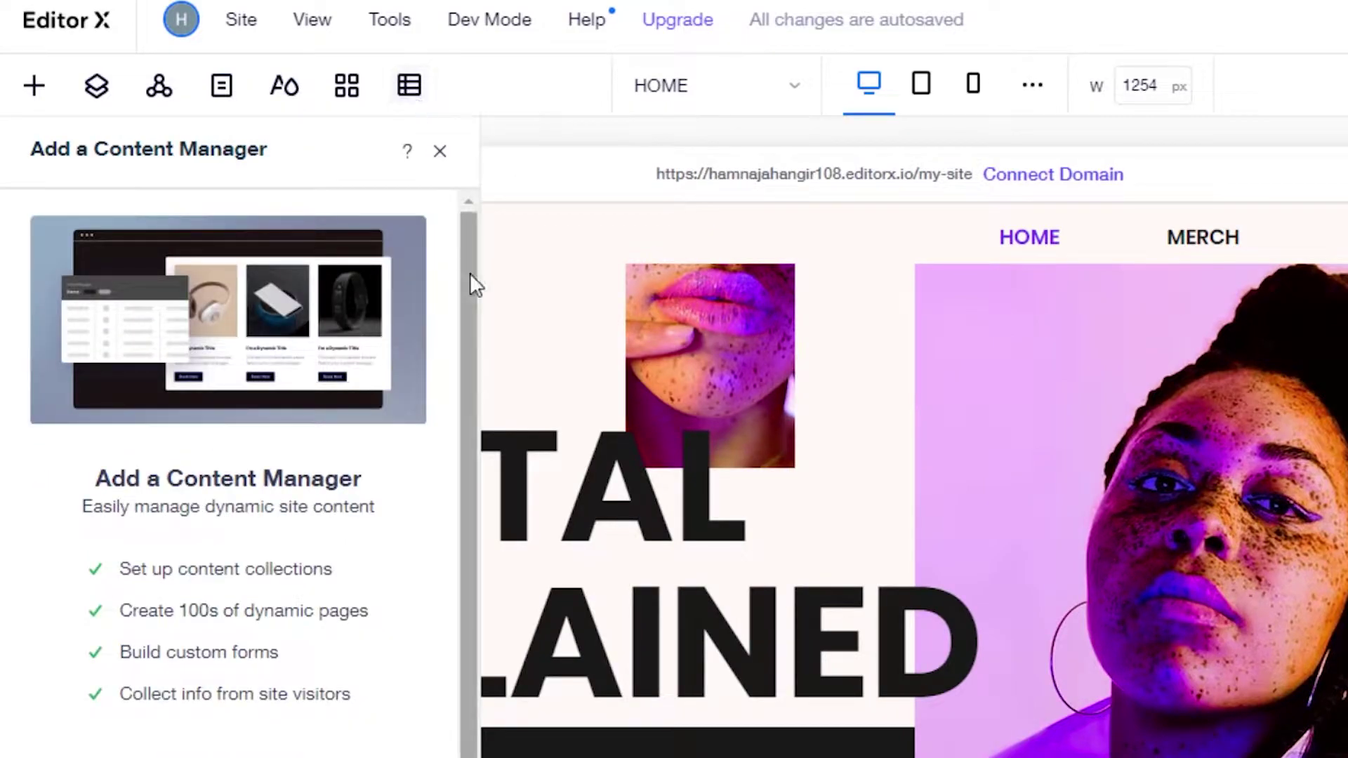
{"action": "left_click_drag", "start_coordinate": [470, 289], "coordinate": [470, 445]}
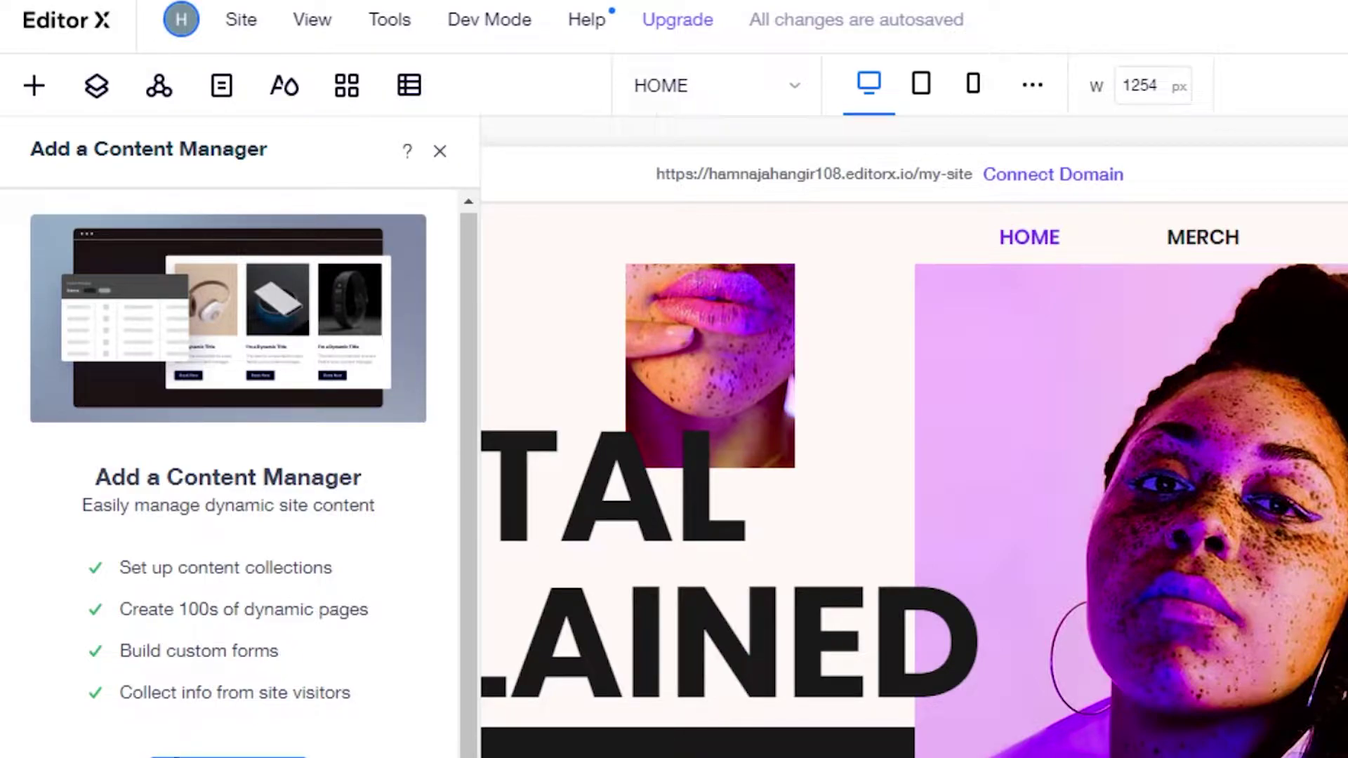
{"action": "left_click", "coordinate": [440, 153]}
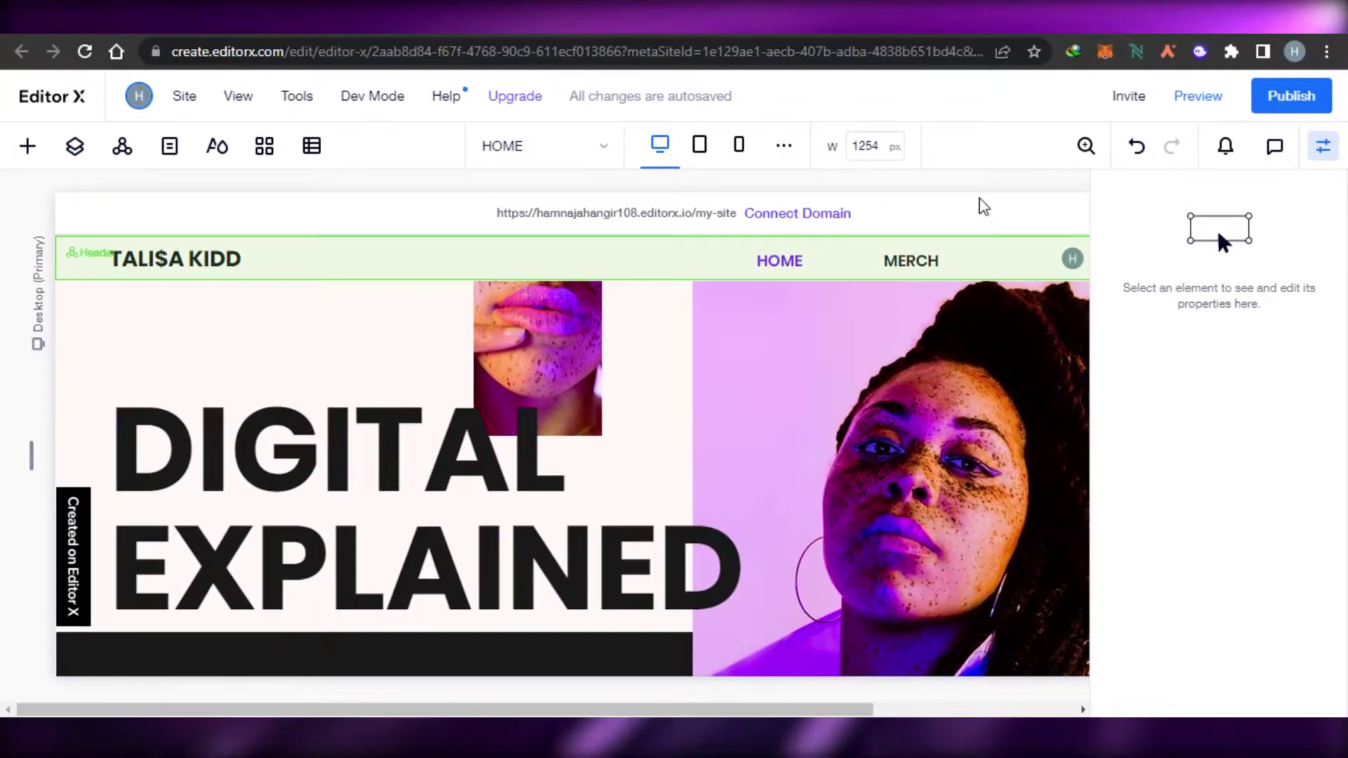
{"action": "left_click", "coordinate": [952, 331]}
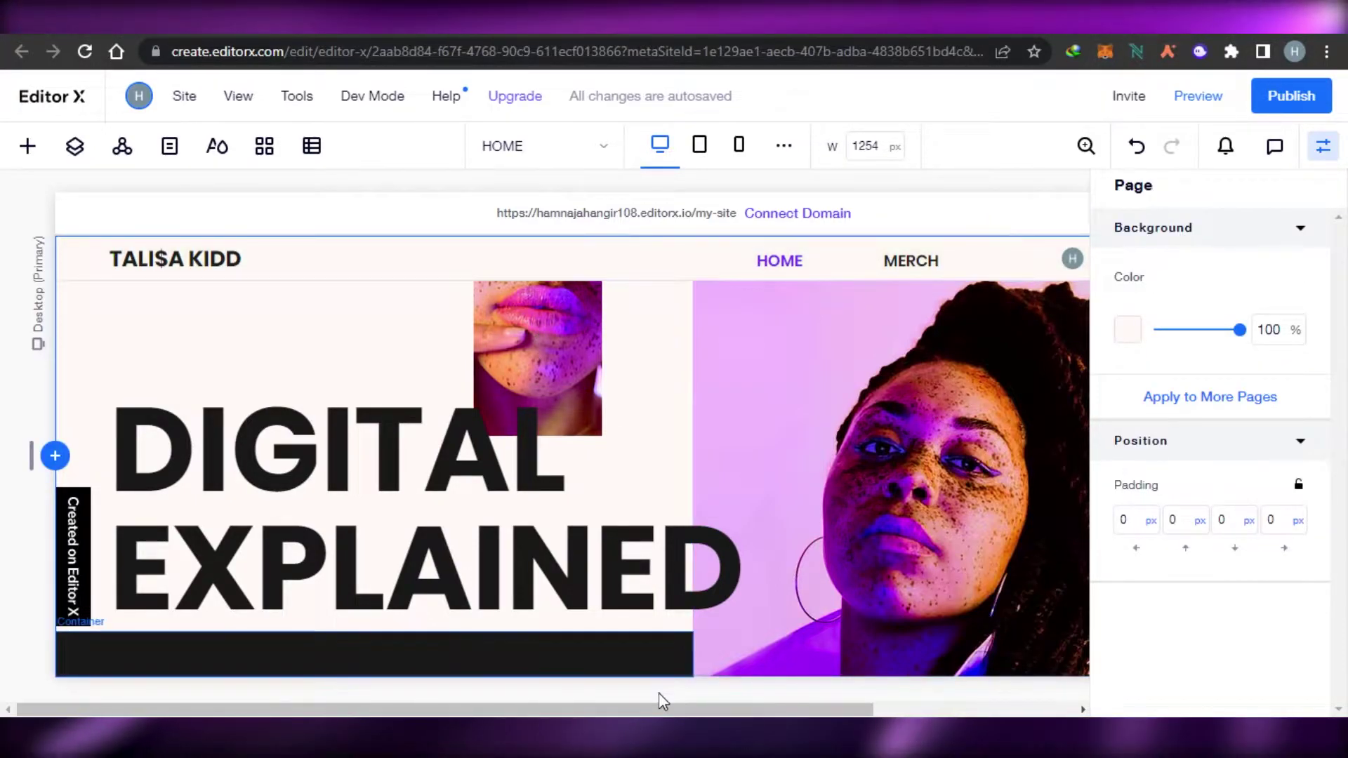
{"action": "left_click_drag", "start_coordinate": [657, 709], "coordinate": [924, 709]}
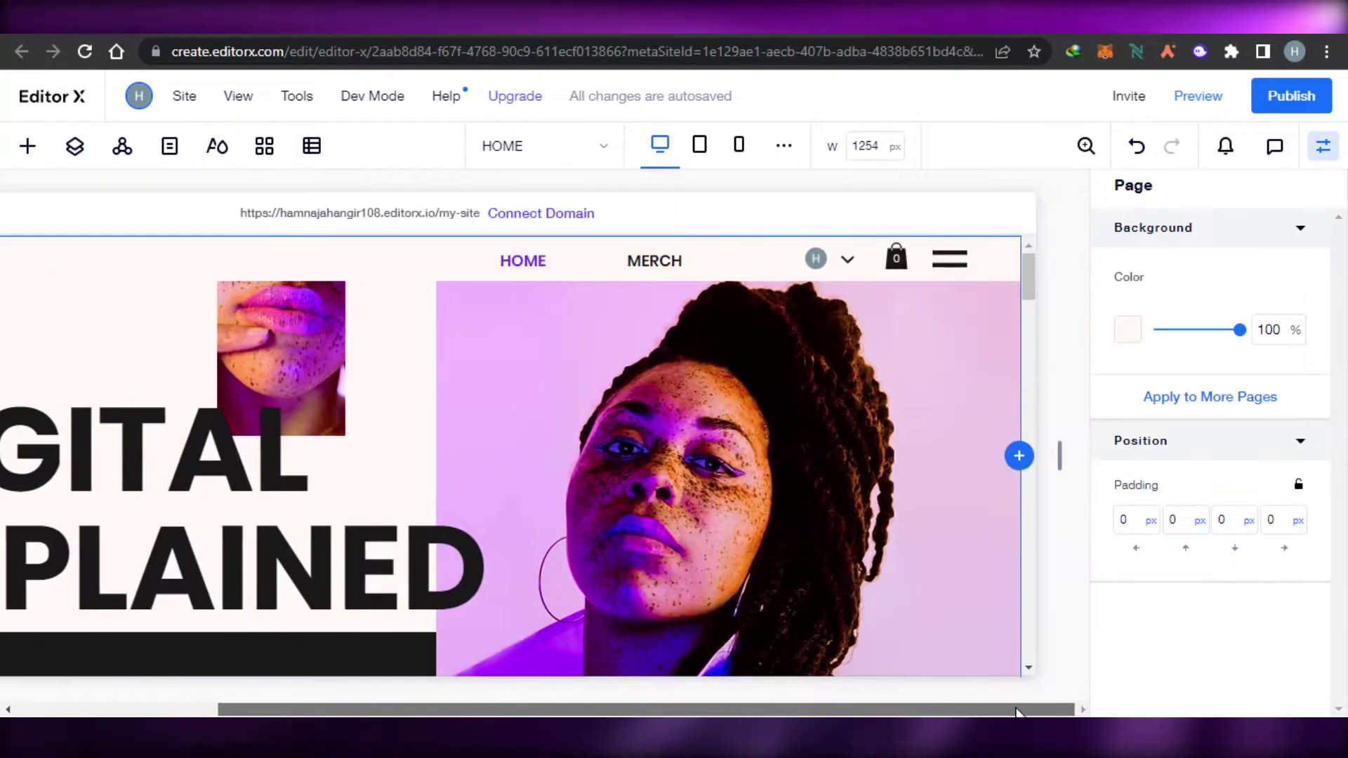
{"action": "left_click_drag", "start_coordinate": [1029, 278], "coordinate": [1028, 369]}
{"action": "left_click_drag", "start_coordinate": [1027, 427], "coordinate": [1032, 601]}
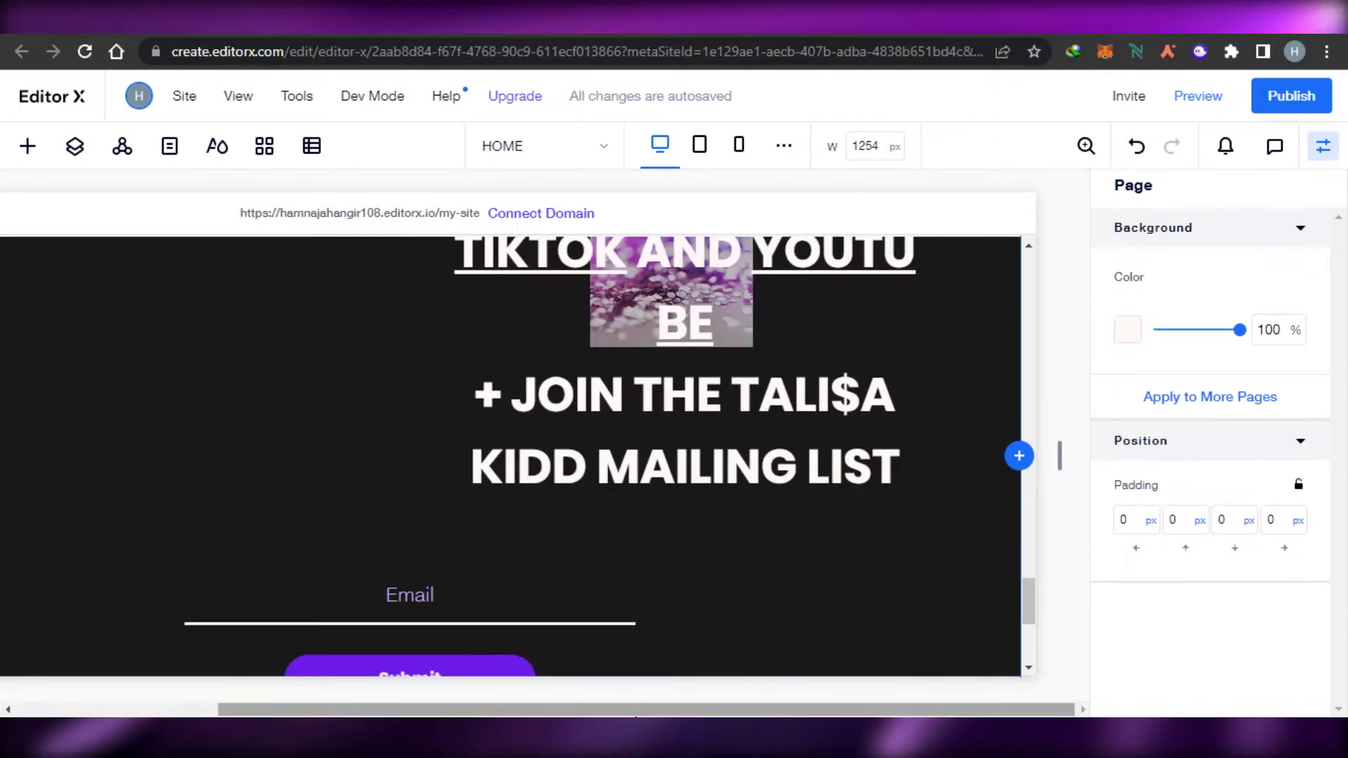
{"action": "left_click_drag", "start_coordinate": [619, 709], "coordinate": [785, 713]}
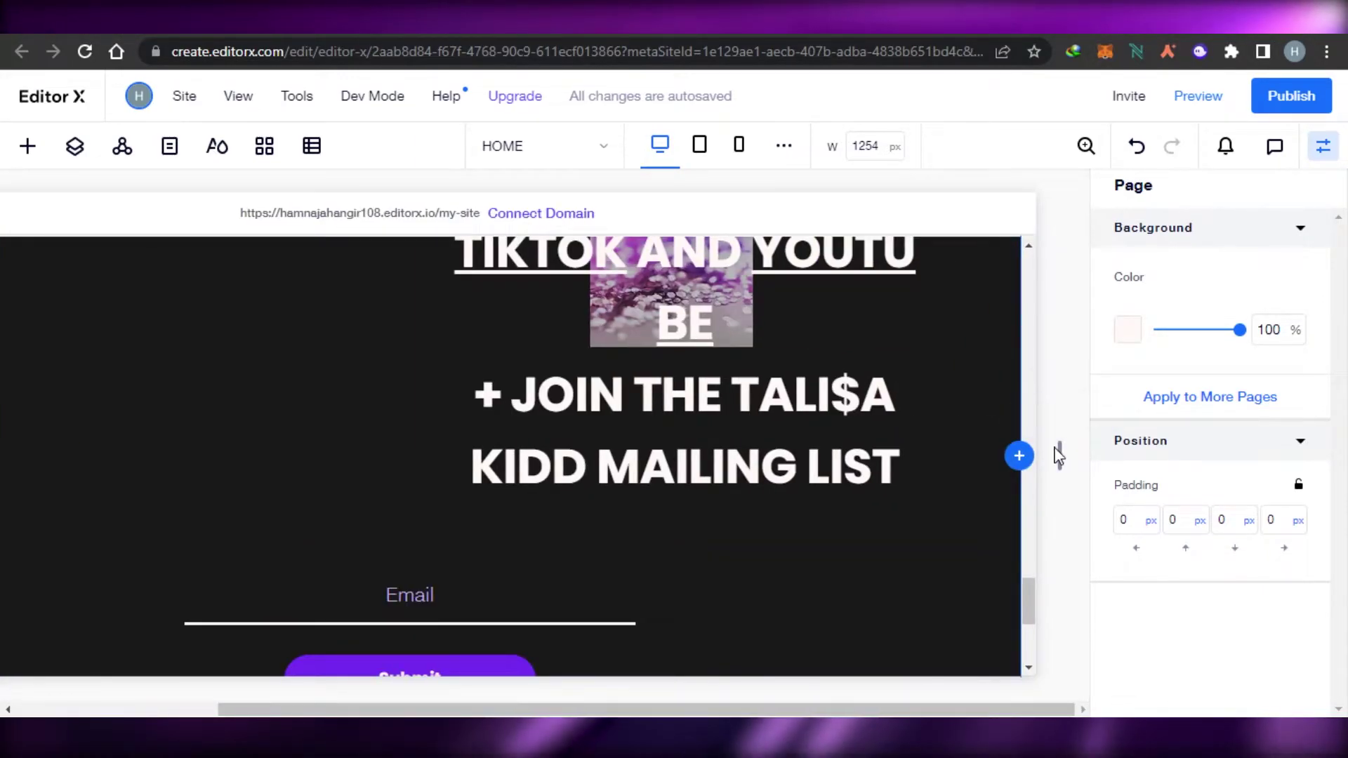
{"action": "left_click", "coordinate": [1026, 269]}
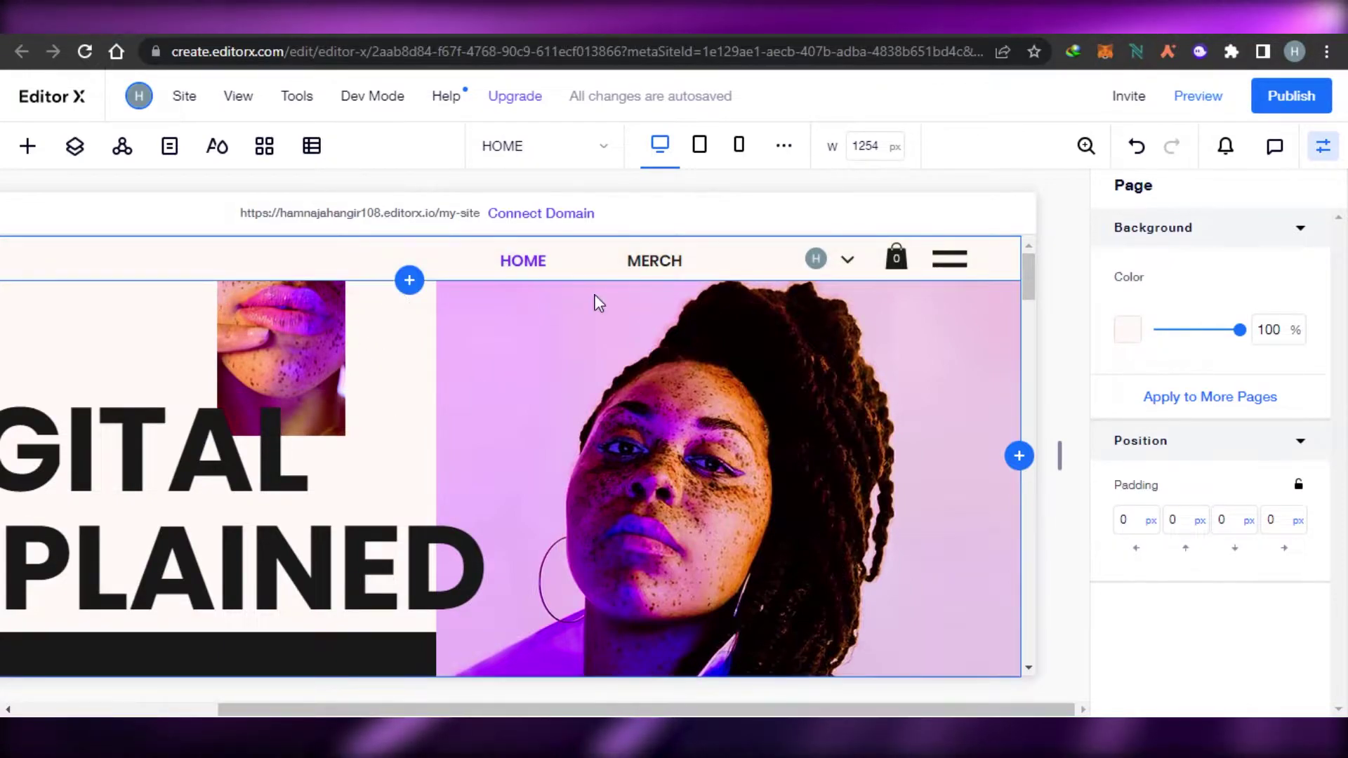
{"action": "scroll", "coordinate": [674, 376], "scroll_direction": "left", "scroll_amount": 3}
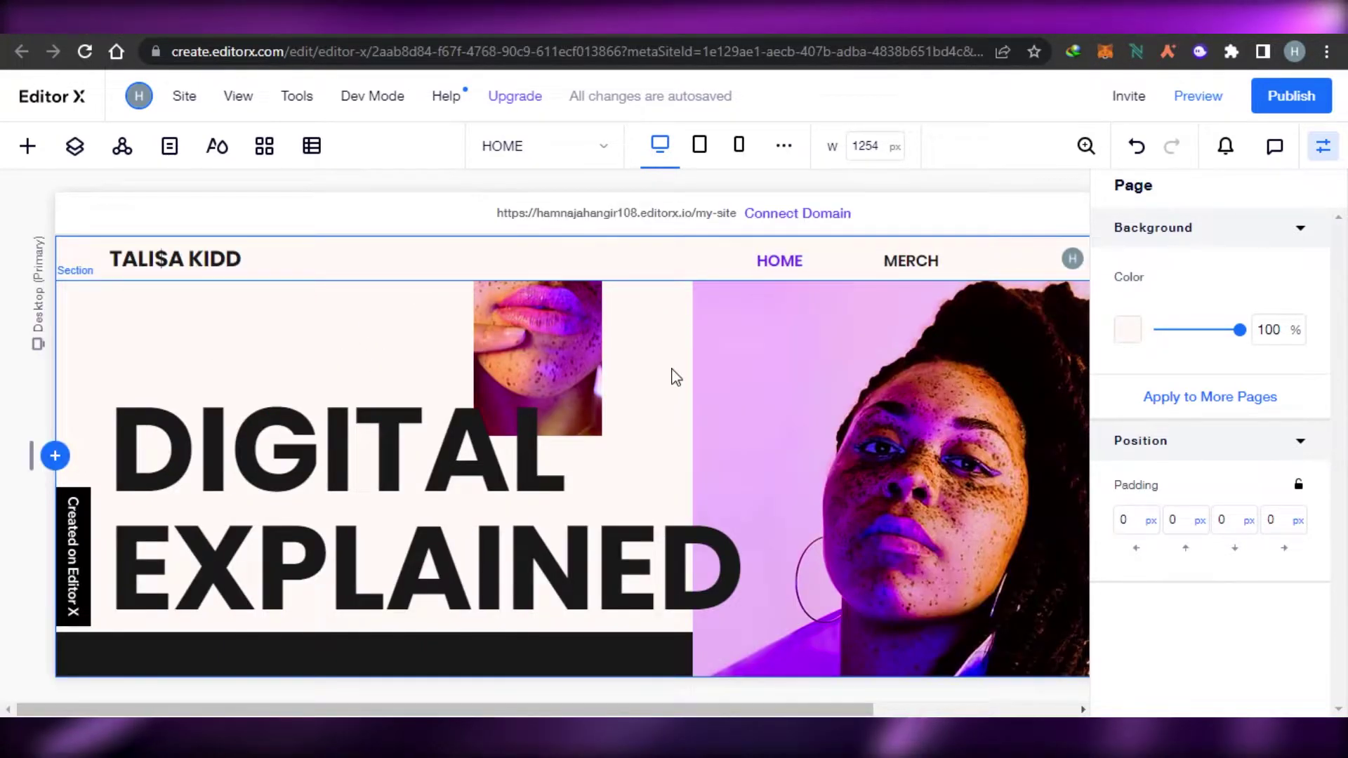
Delete the DIGITAL EXPLAINED heading and place a new Title in the hero's left area
{"action": "left_click", "coordinate": [755, 551]}
{"action": "key", "text": "Delete"}
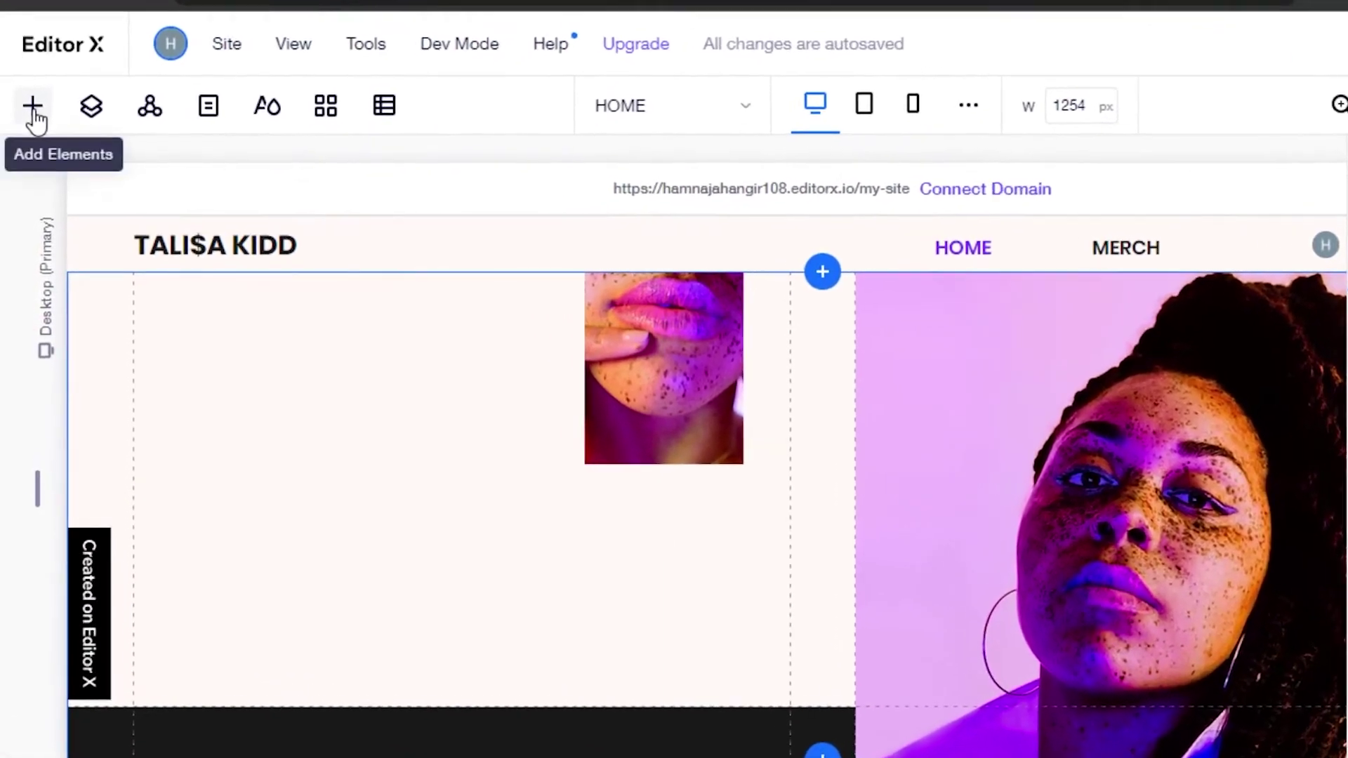
{"action": "left_click", "coordinate": [28, 149]}
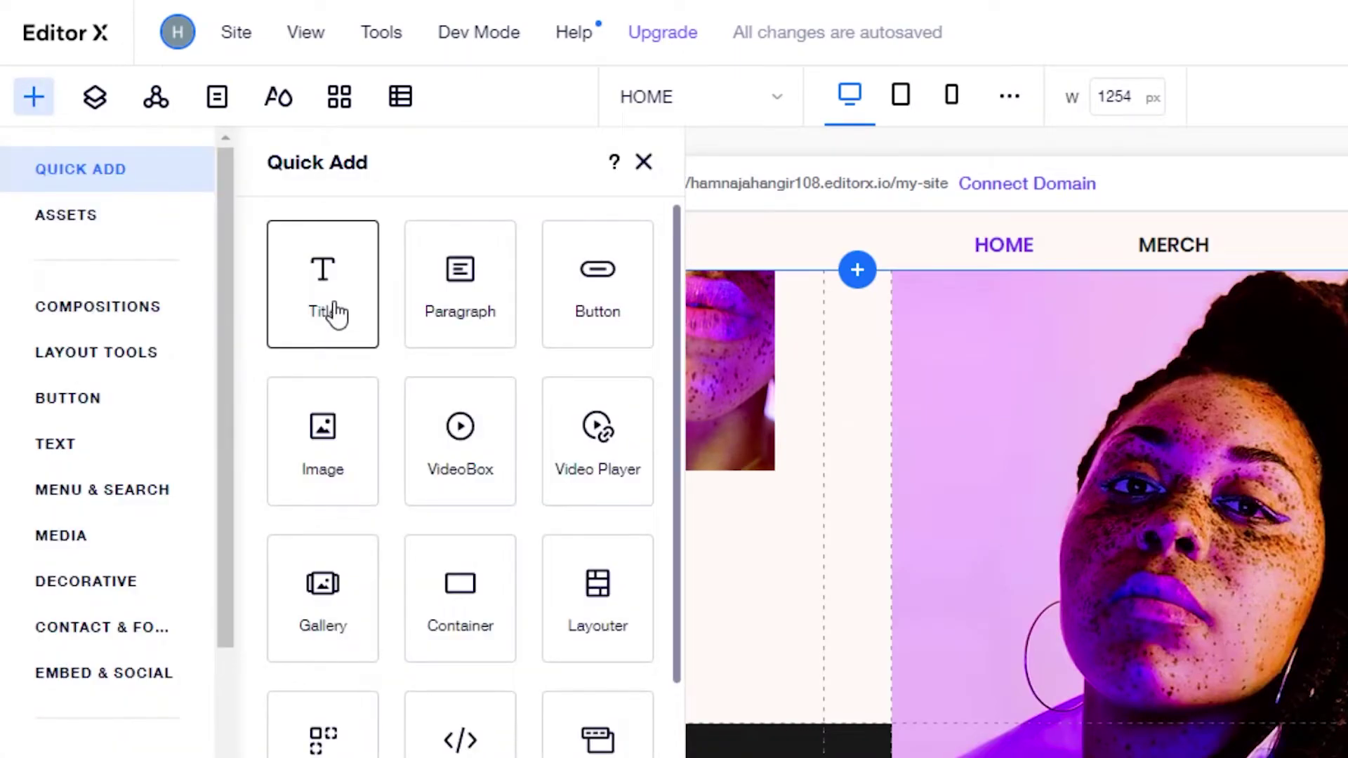
{"action": "left_click_drag", "start_coordinate": [326, 288], "coordinate": [404, 587]}
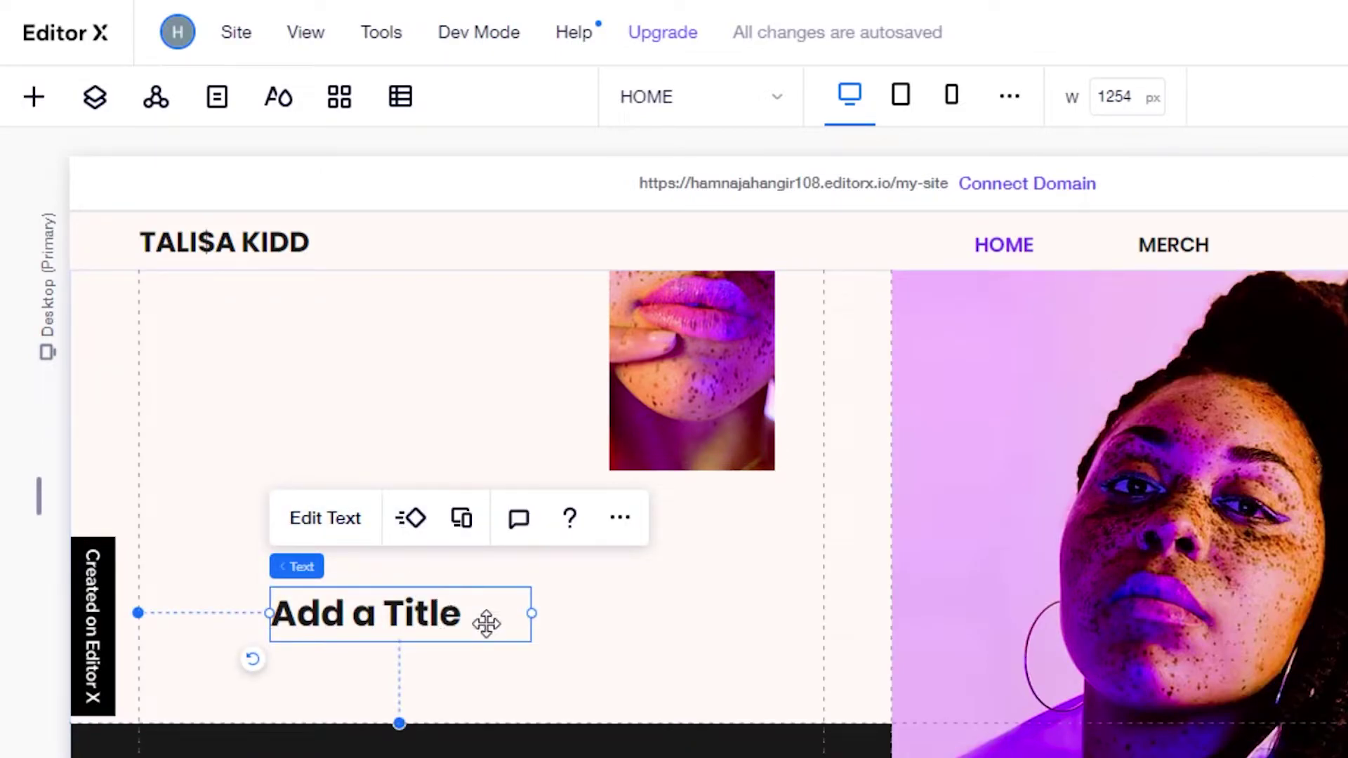
Change the new title's text to 'THE SOCIAL GUIDE'
{"action": "left_click", "coordinate": [334, 519]}
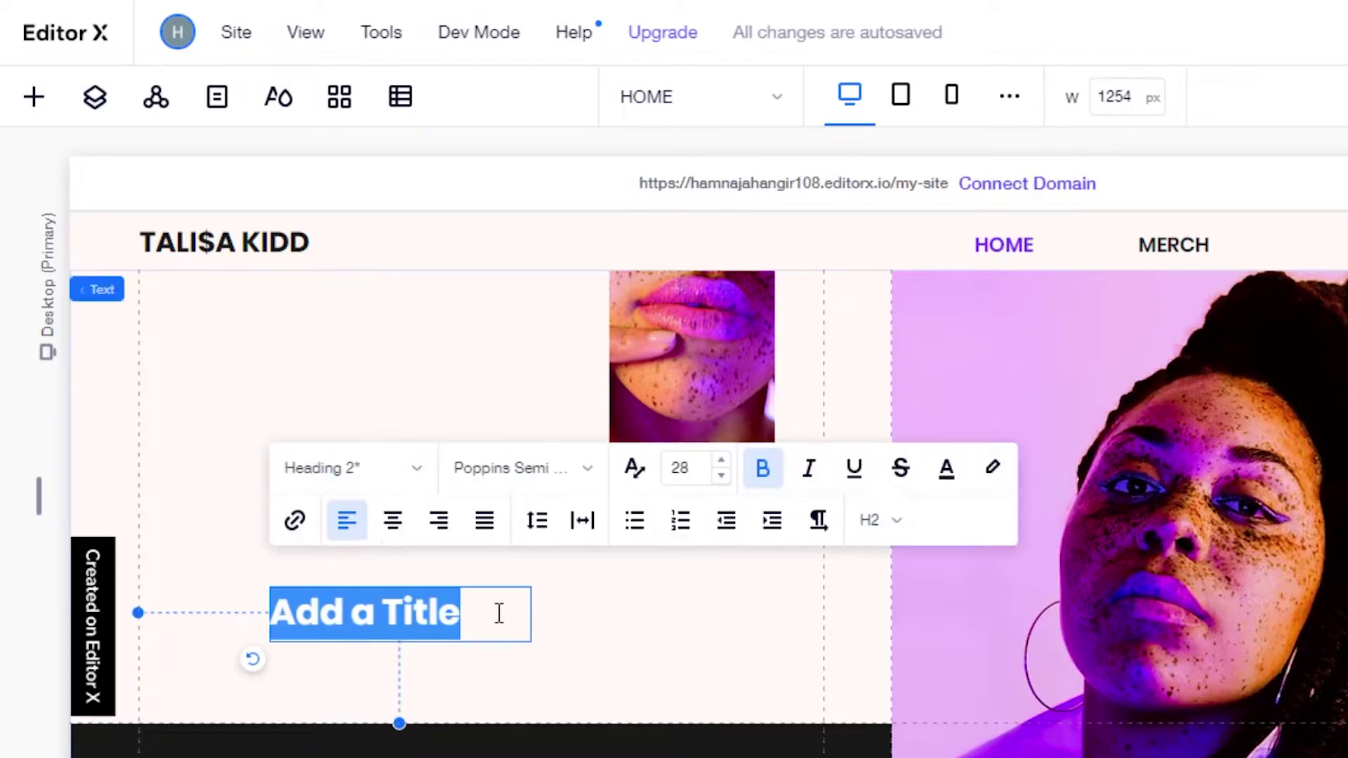
{"action": "type", "text": "\\"}
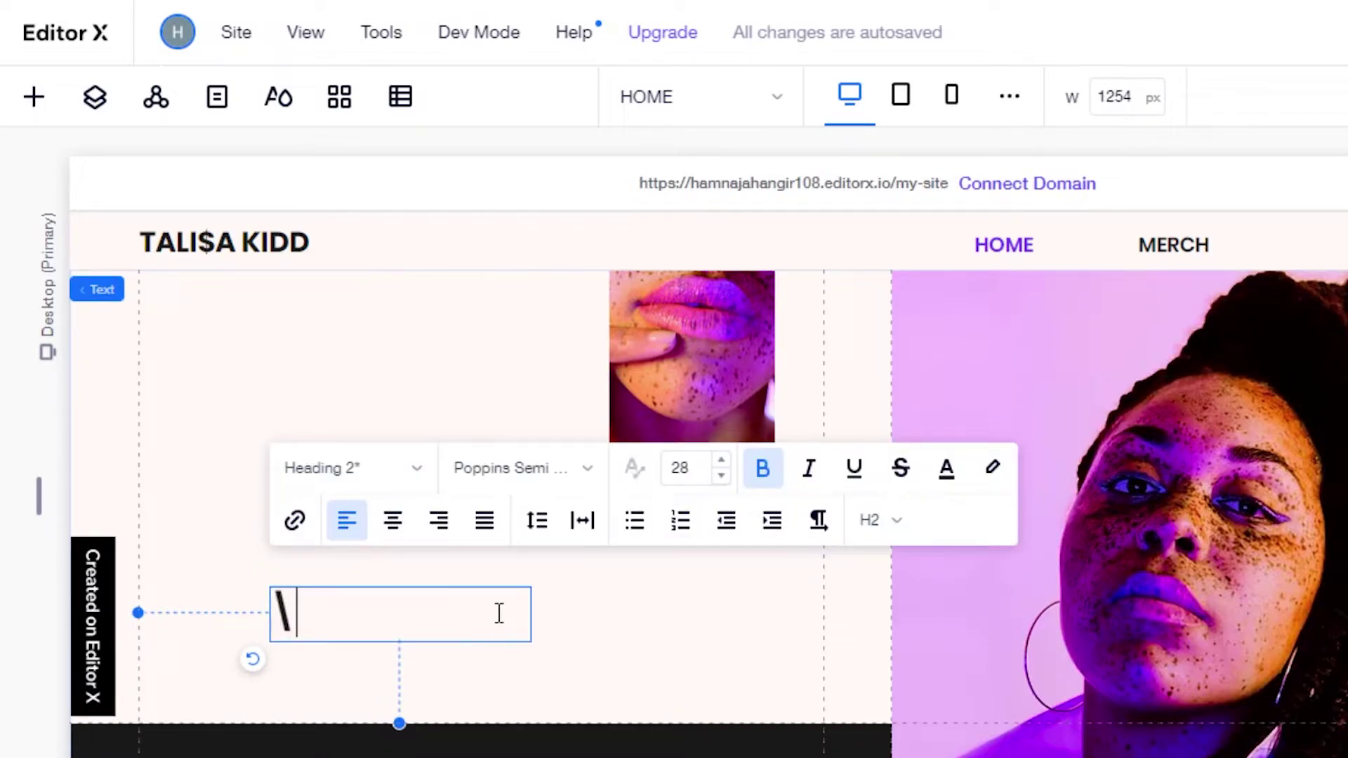
{"action": "key", "text": "BackSpace"}
{"action": "type", "text": "THE SOCIAL GUIDE"}
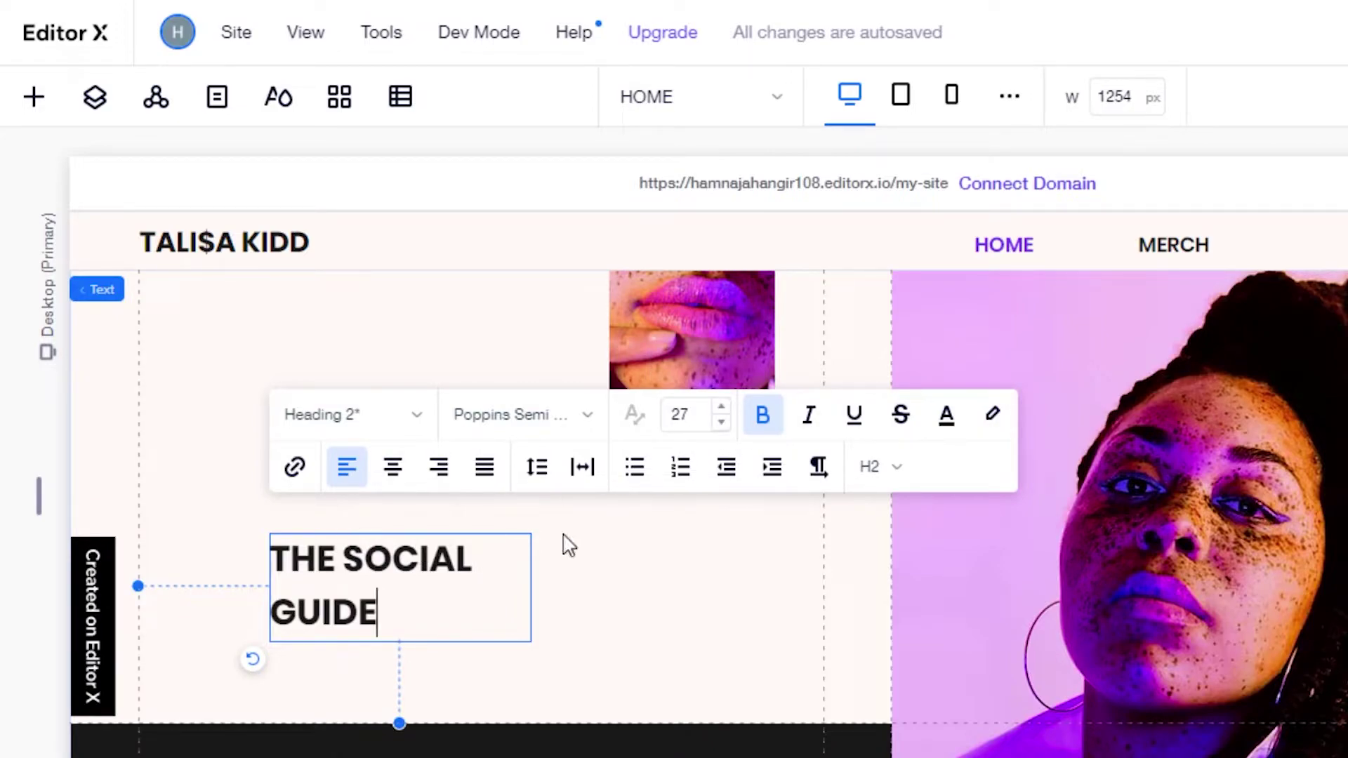
{"action": "key", "text": "ctrl+a"}
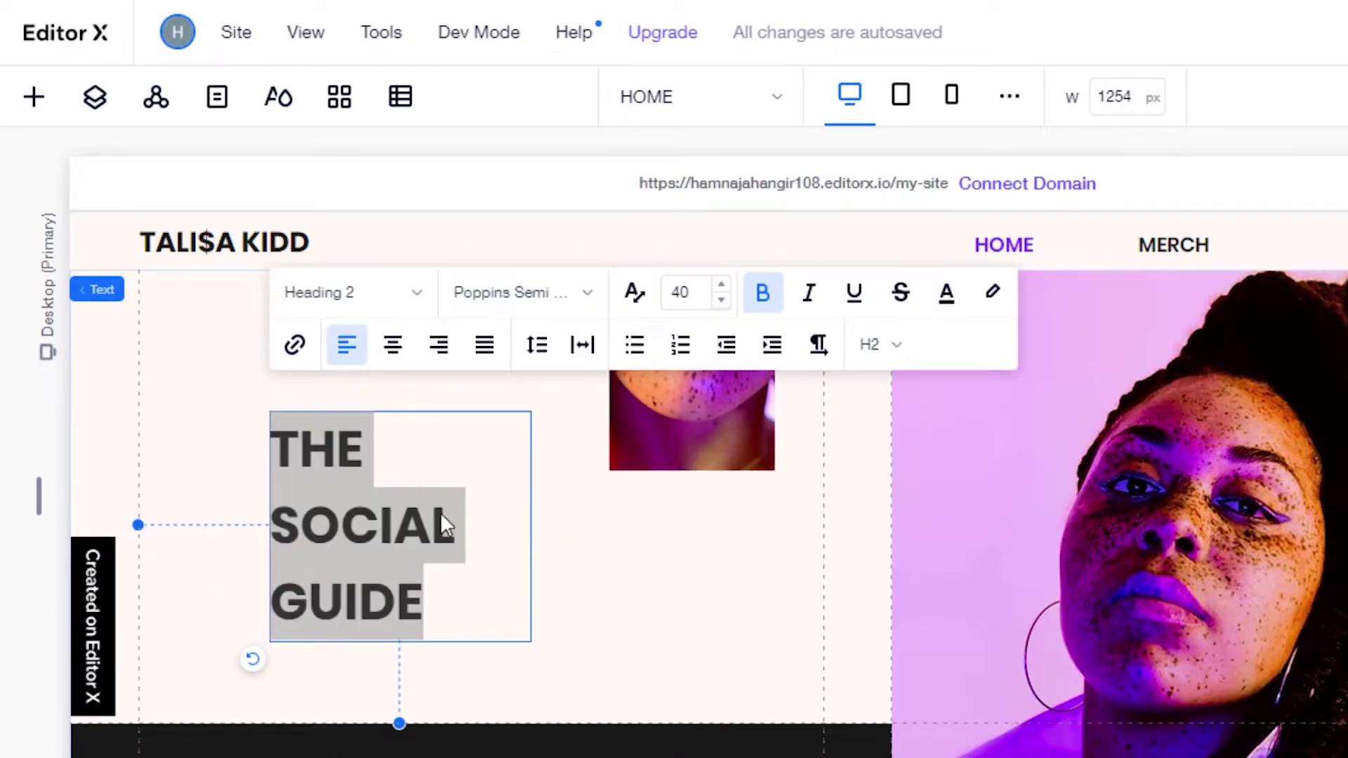
{"action": "left_click", "coordinate": [562, 449]}
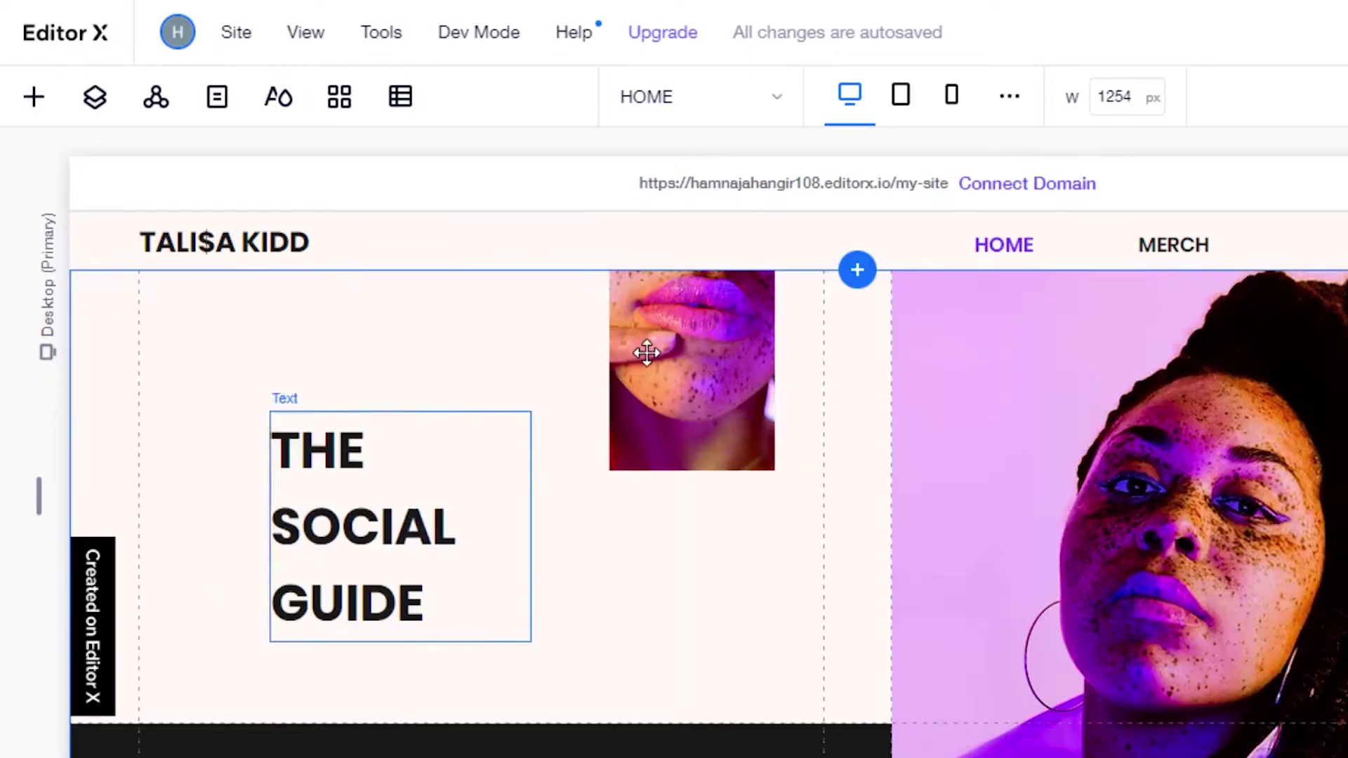
Set THE SOCIAL GUIDE heading's font size to 45
{"action": "left_click", "coordinate": [415, 581]}
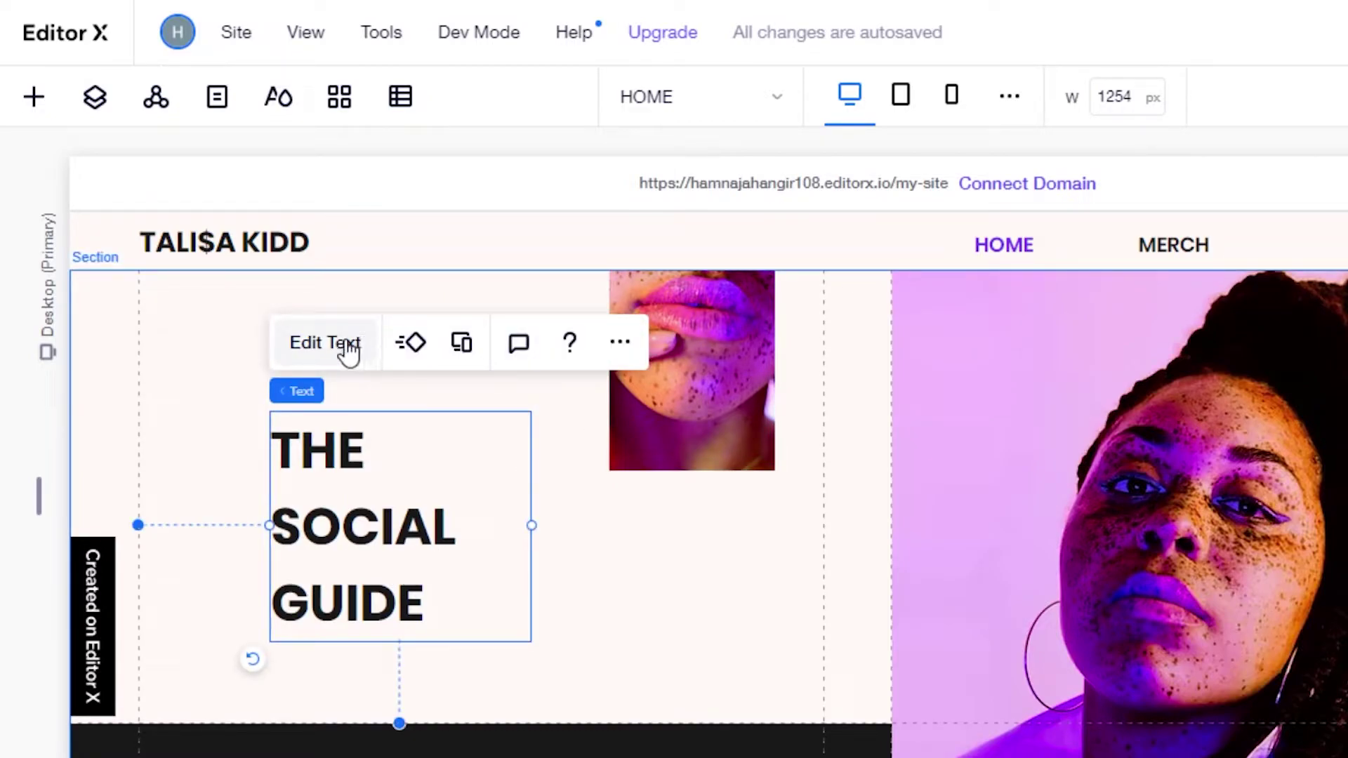
{"action": "key", "text": "Return"}
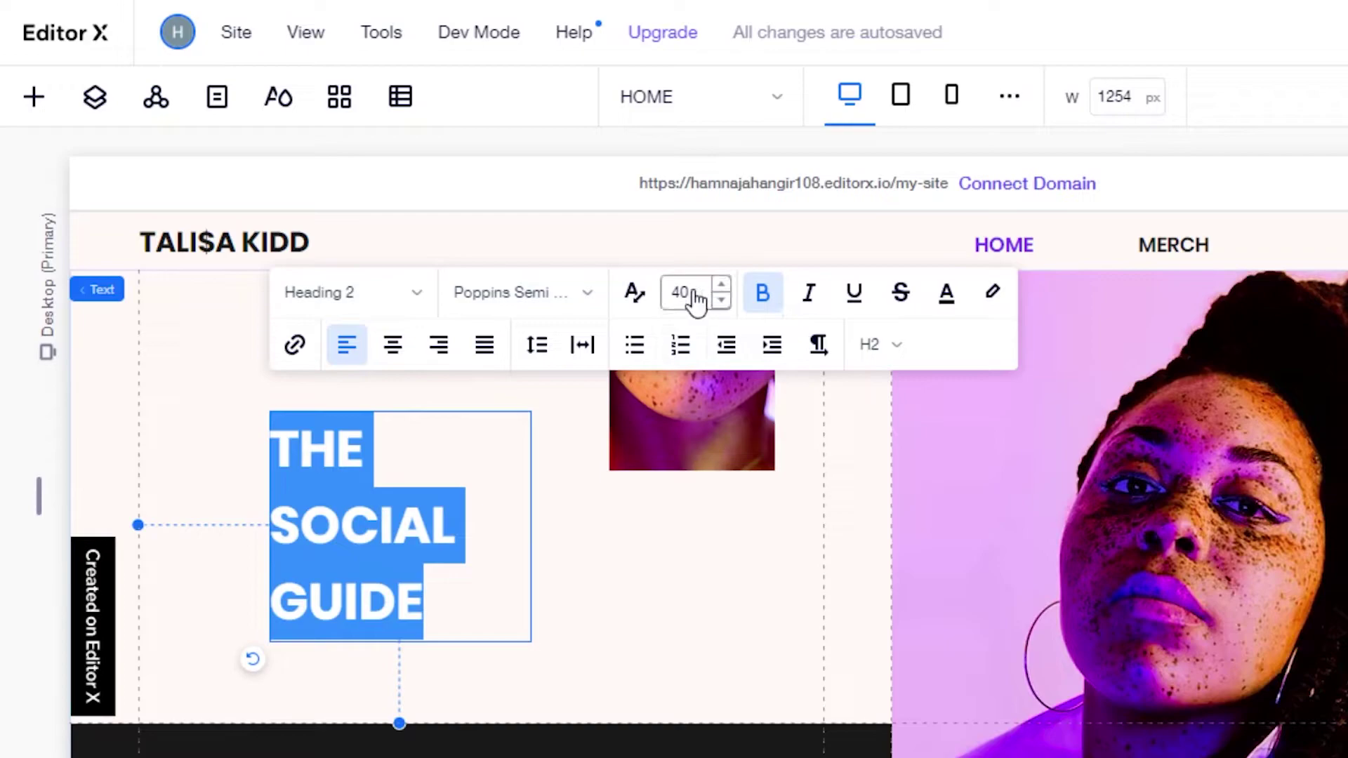
{"action": "left_click", "coordinate": [694, 292]}
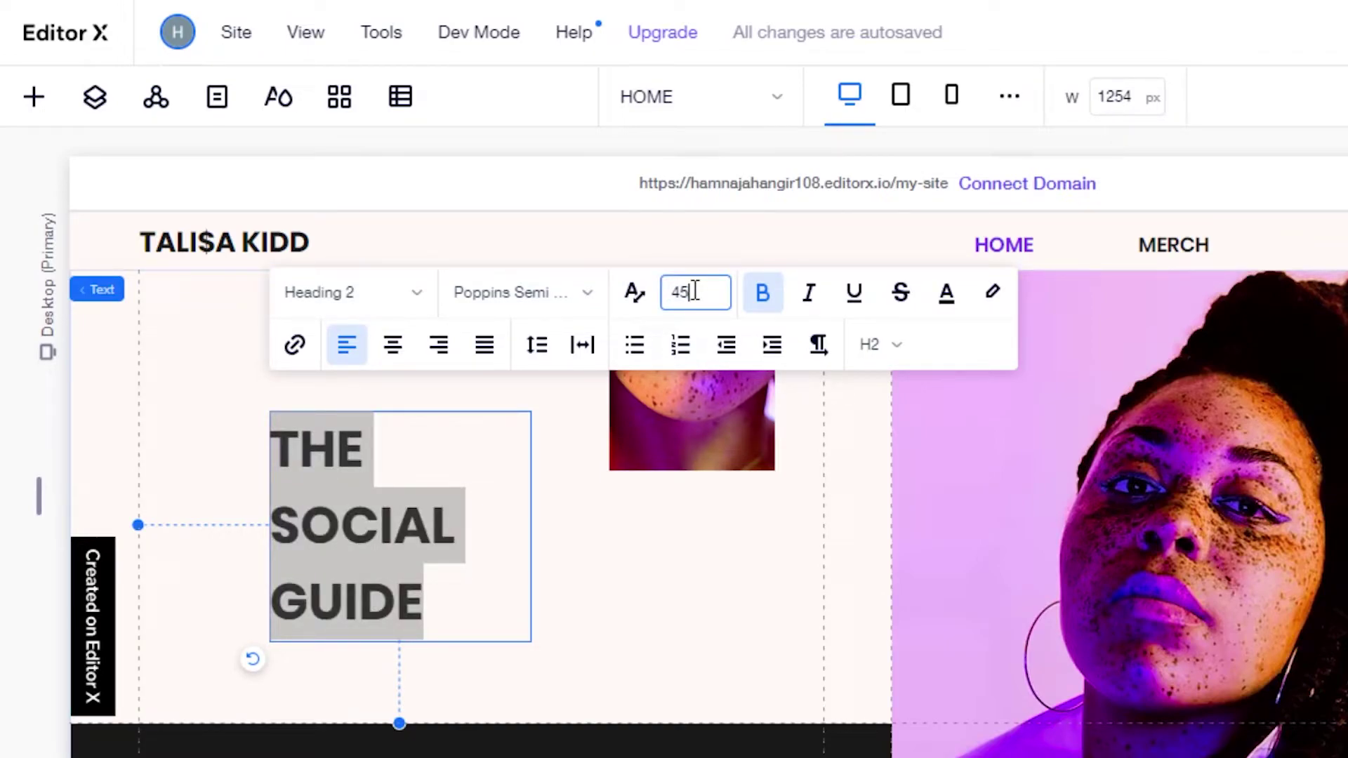
{"action": "key", "text": "Return"}
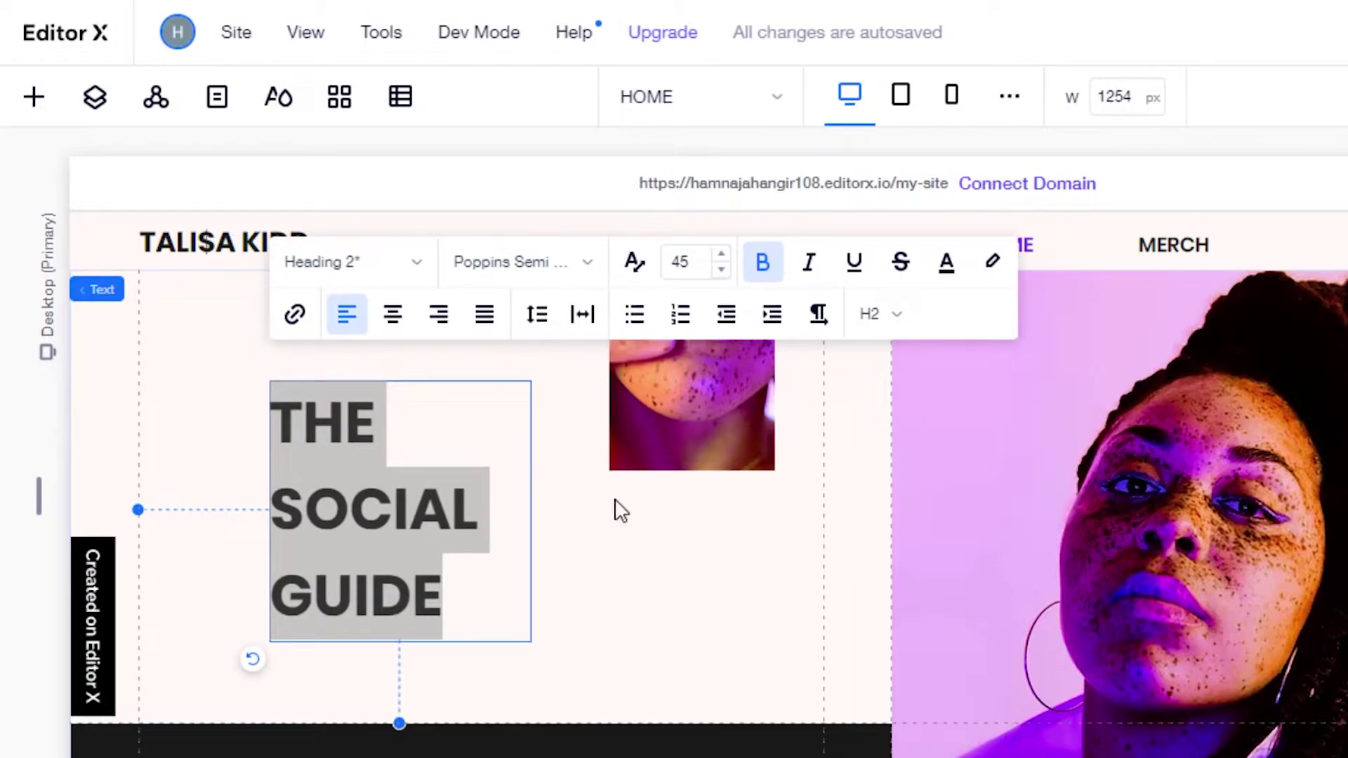
{"action": "key", "text": "Escape"}
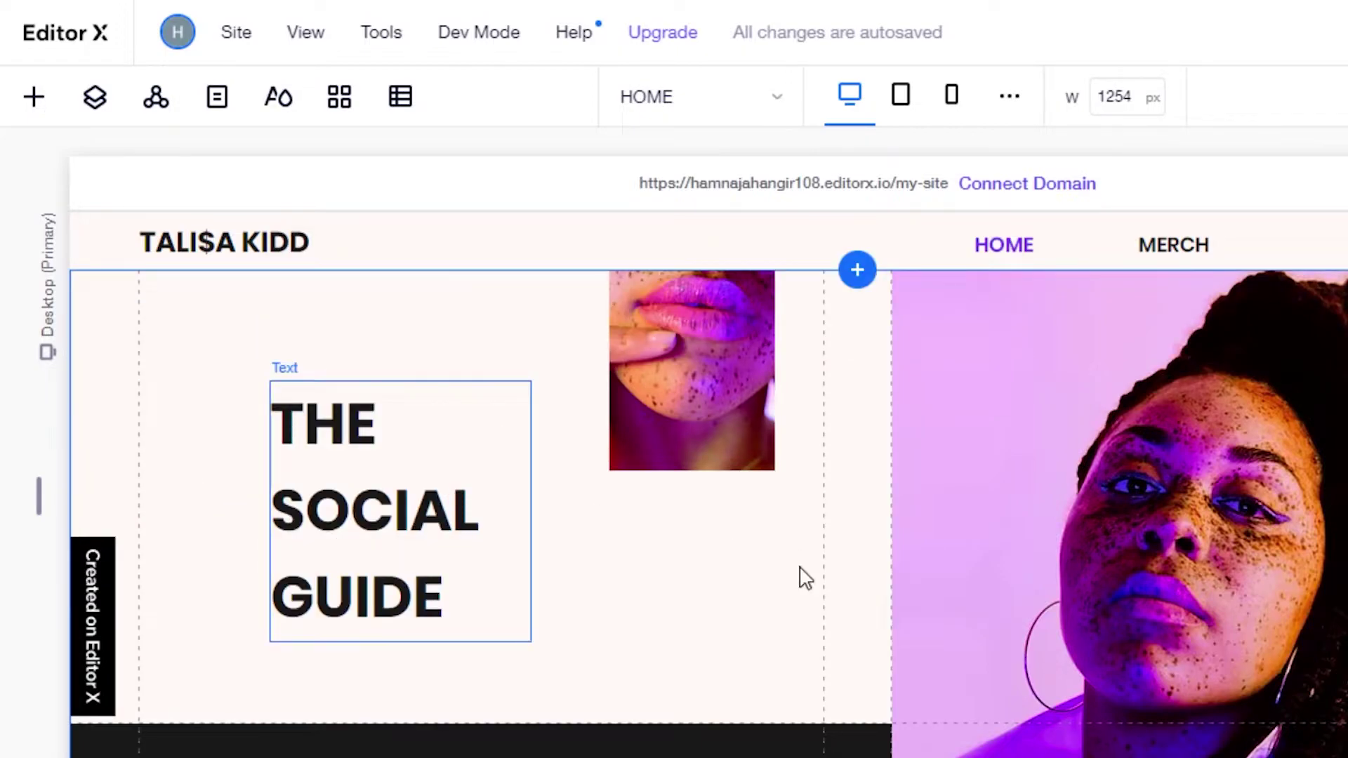
Move the small lips photo down so it sits level with THE SOCIAL GUIDE heading
{"action": "left_click", "coordinate": [698, 406]}
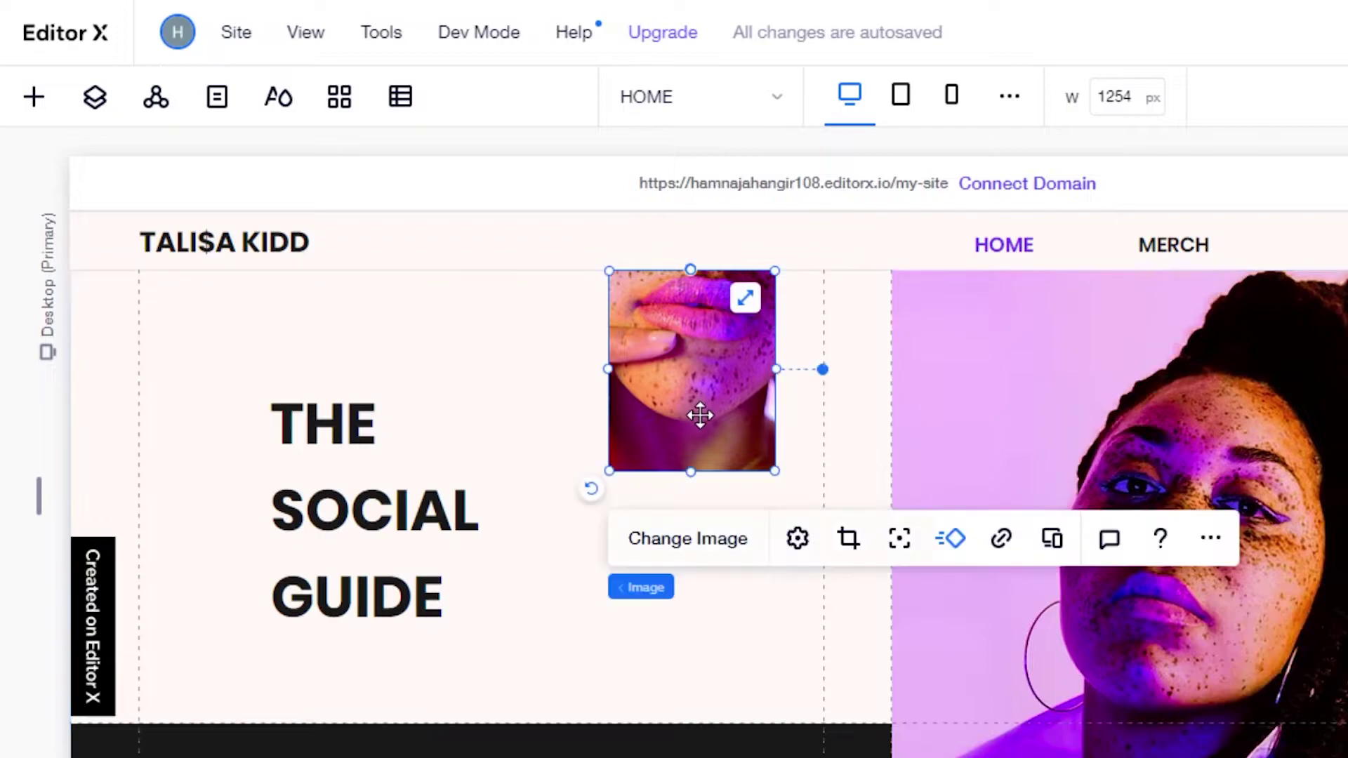
{"action": "left_click_drag", "start_coordinate": [700, 438], "coordinate": [700, 427]}
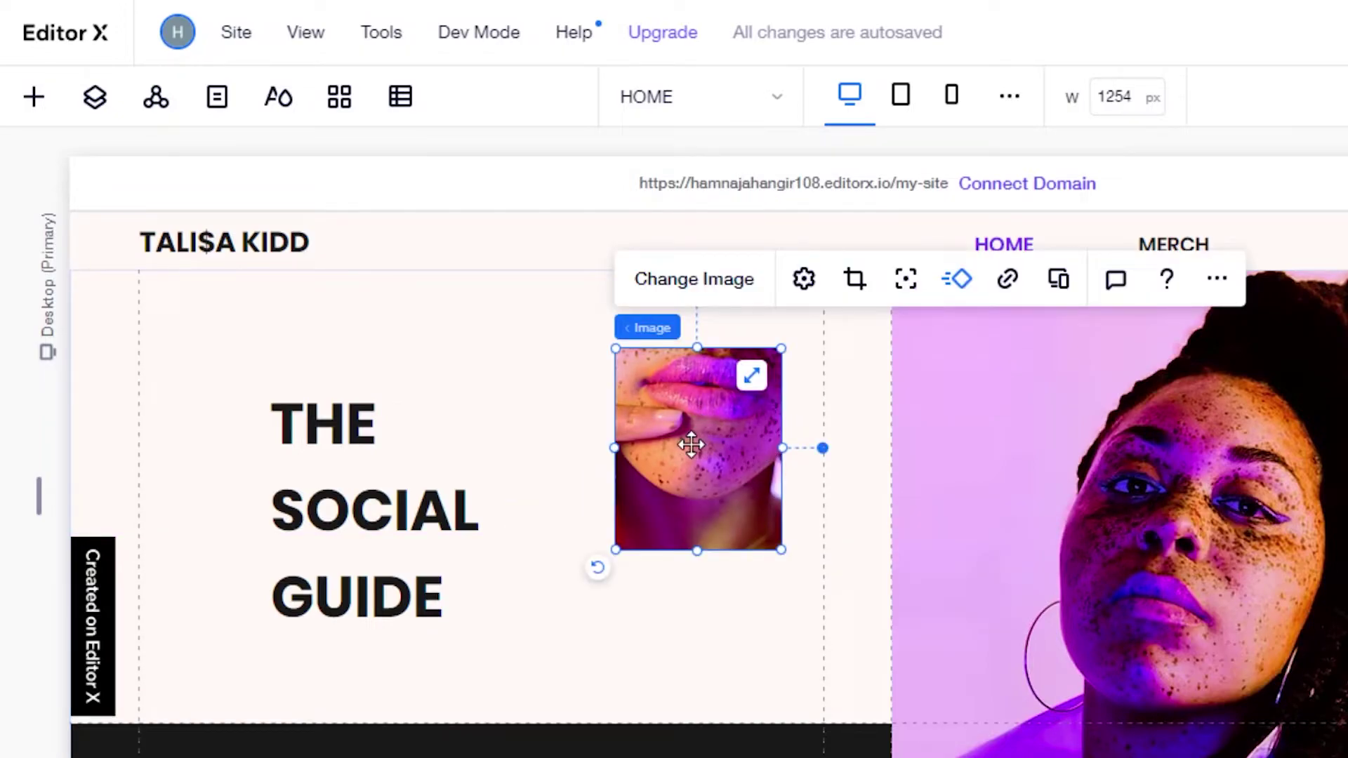
{"action": "left_click", "coordinate": [1217, 279]}
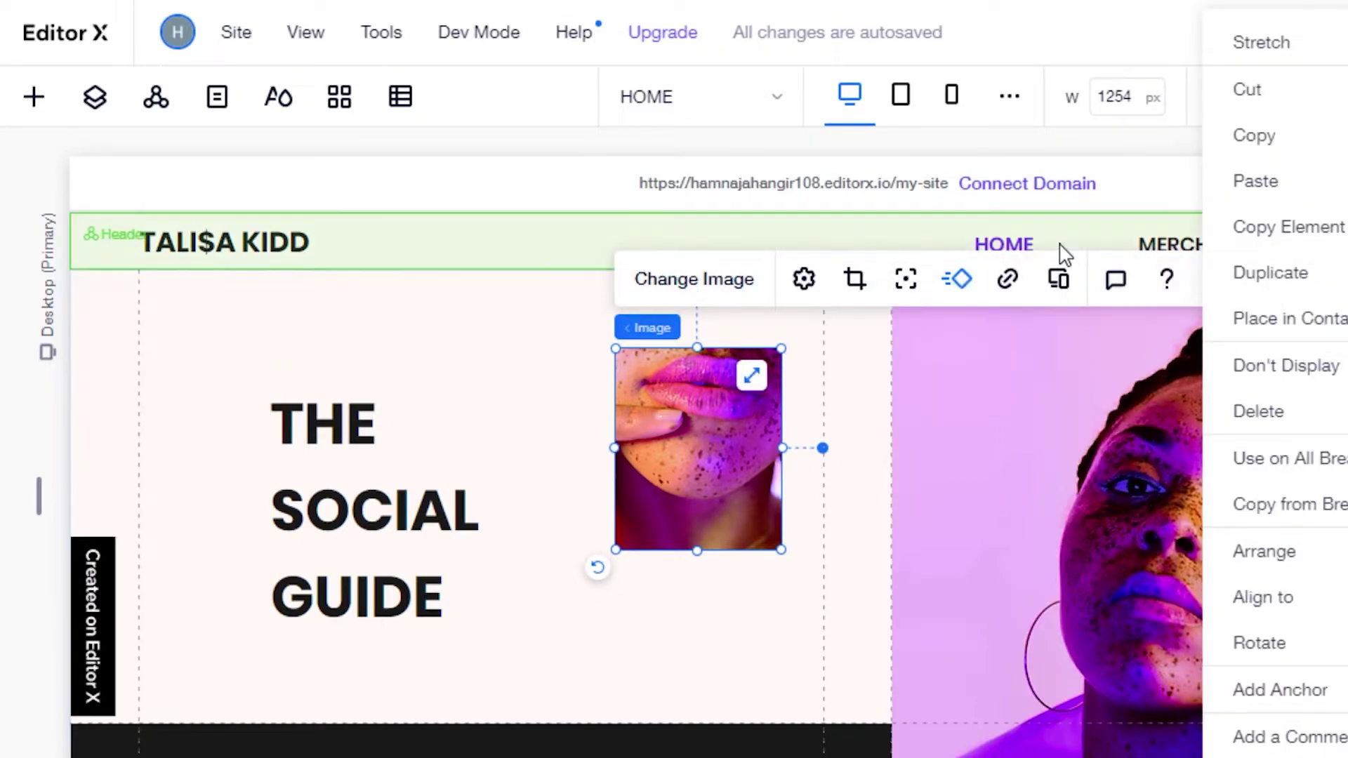
Delete the small lips photo from the hero using its actions menu
{"action": "left_click", "coordinate": [698, 457]}
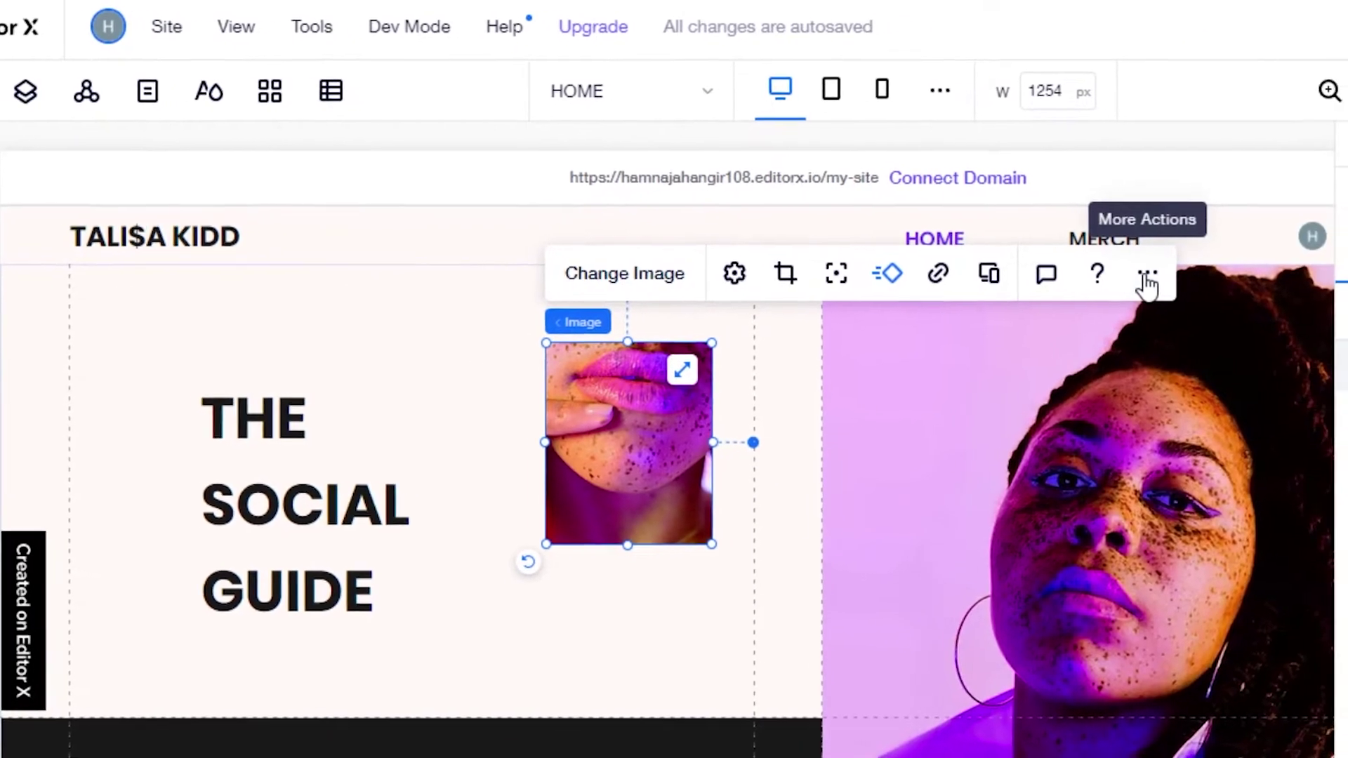
{"action": "left_click", "coordinate": [1147, 277]}
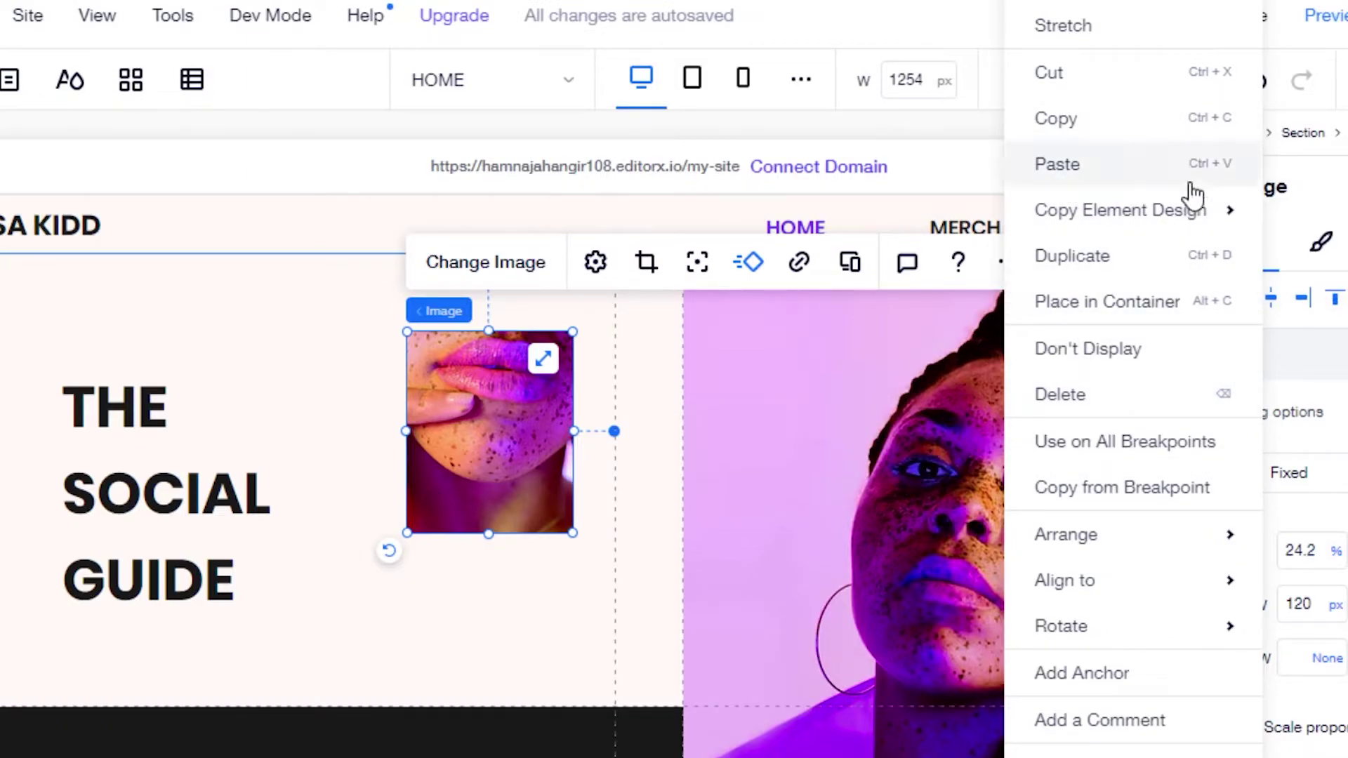
{"action": "mouse_move", "coordinate": [1109, 579]}
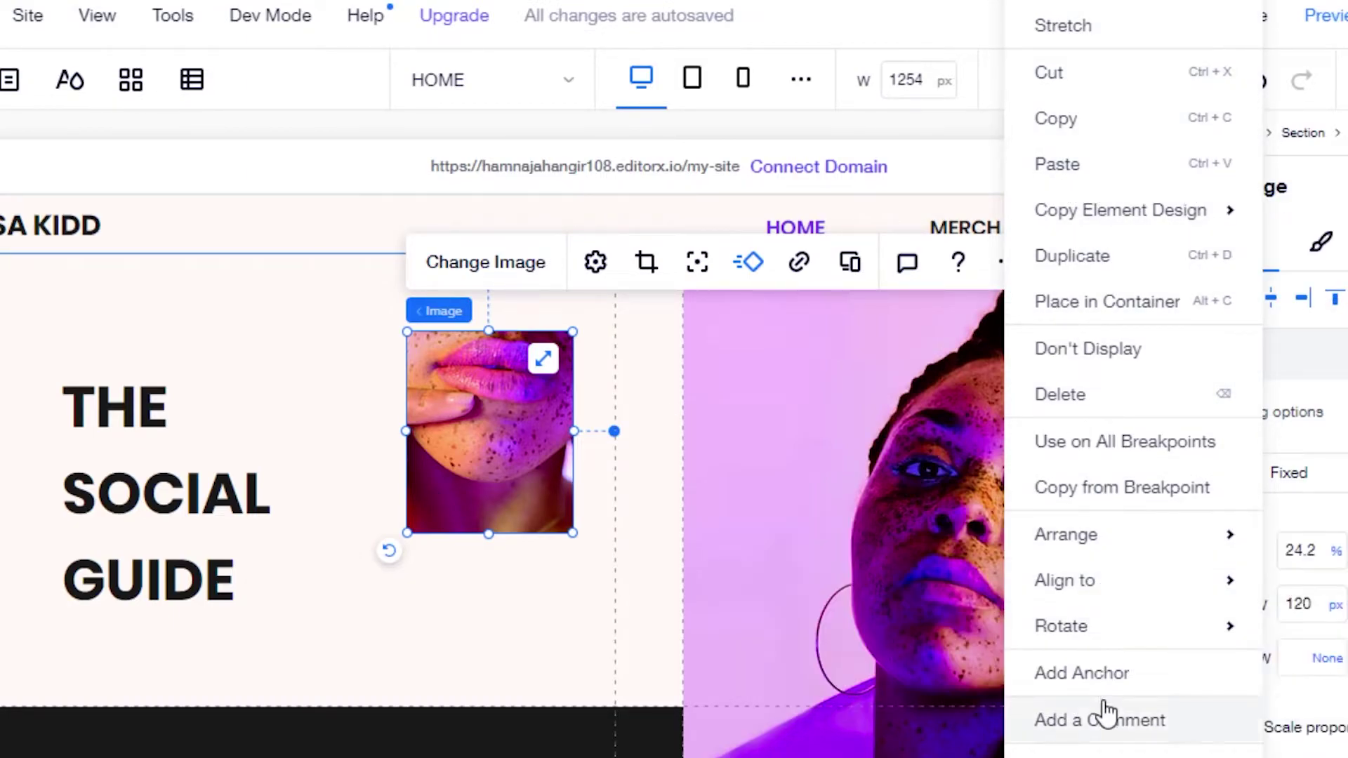
{"action": "mouse_move", "coordinate": [1089, 534]}
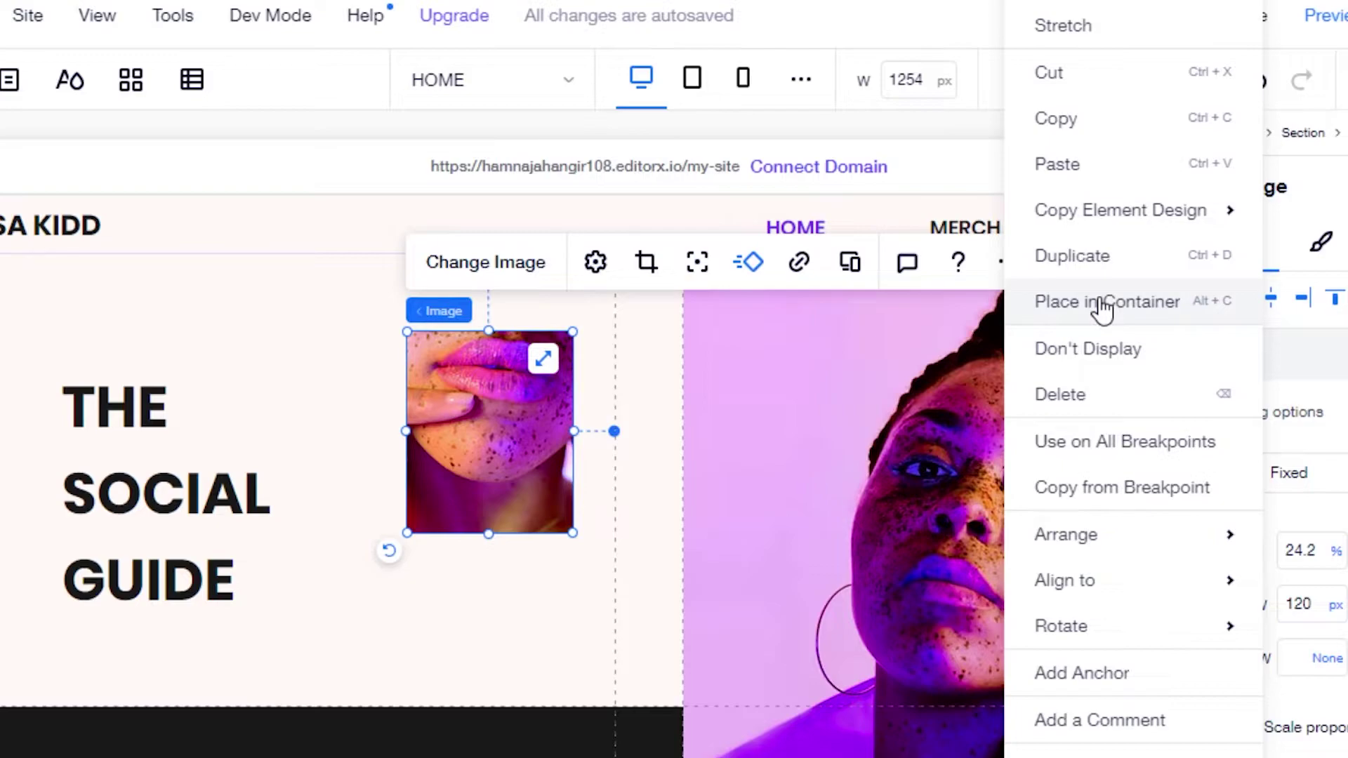
{"action": "left_click", "coordinate": [1060, 395]}
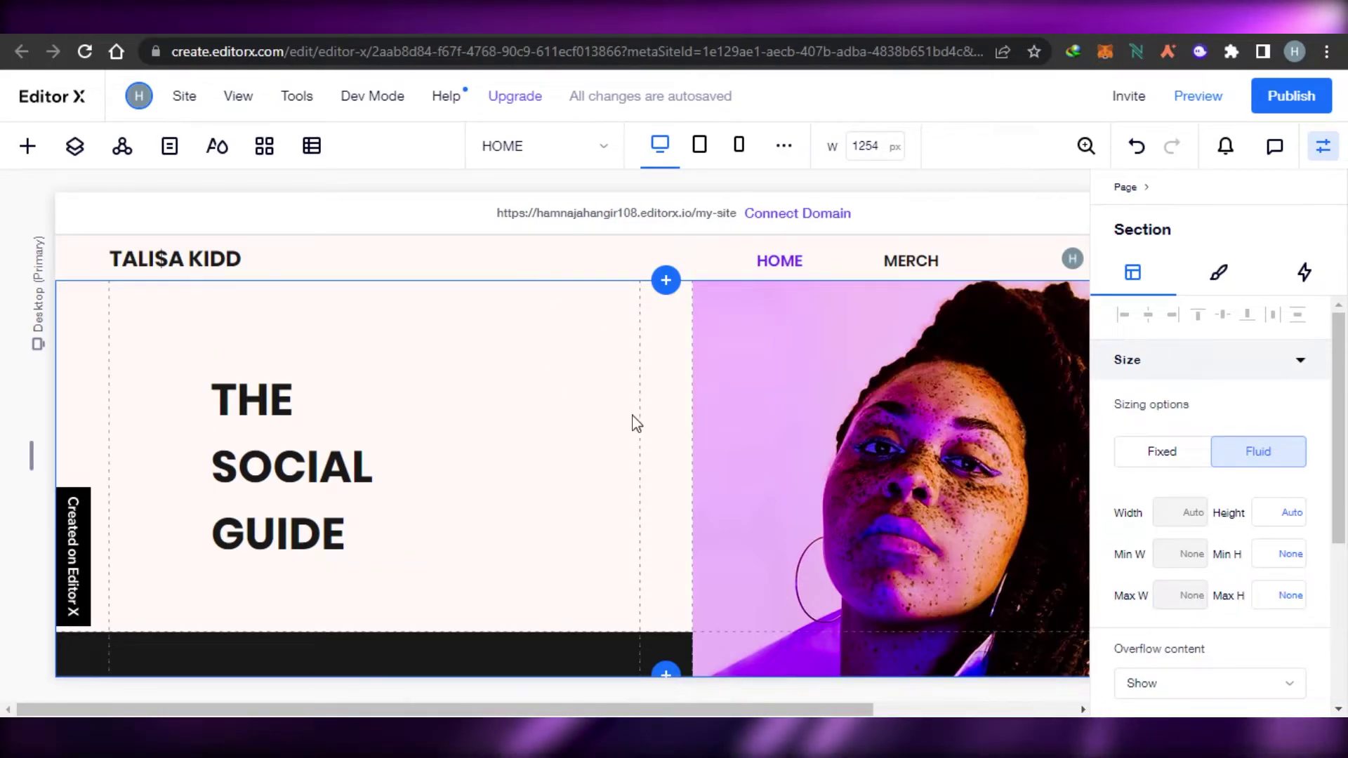
Bring the MERCH section with its purple sweatshirt image into view on the canvas
{"action": "left_click", "coordinate": [873, 408]}
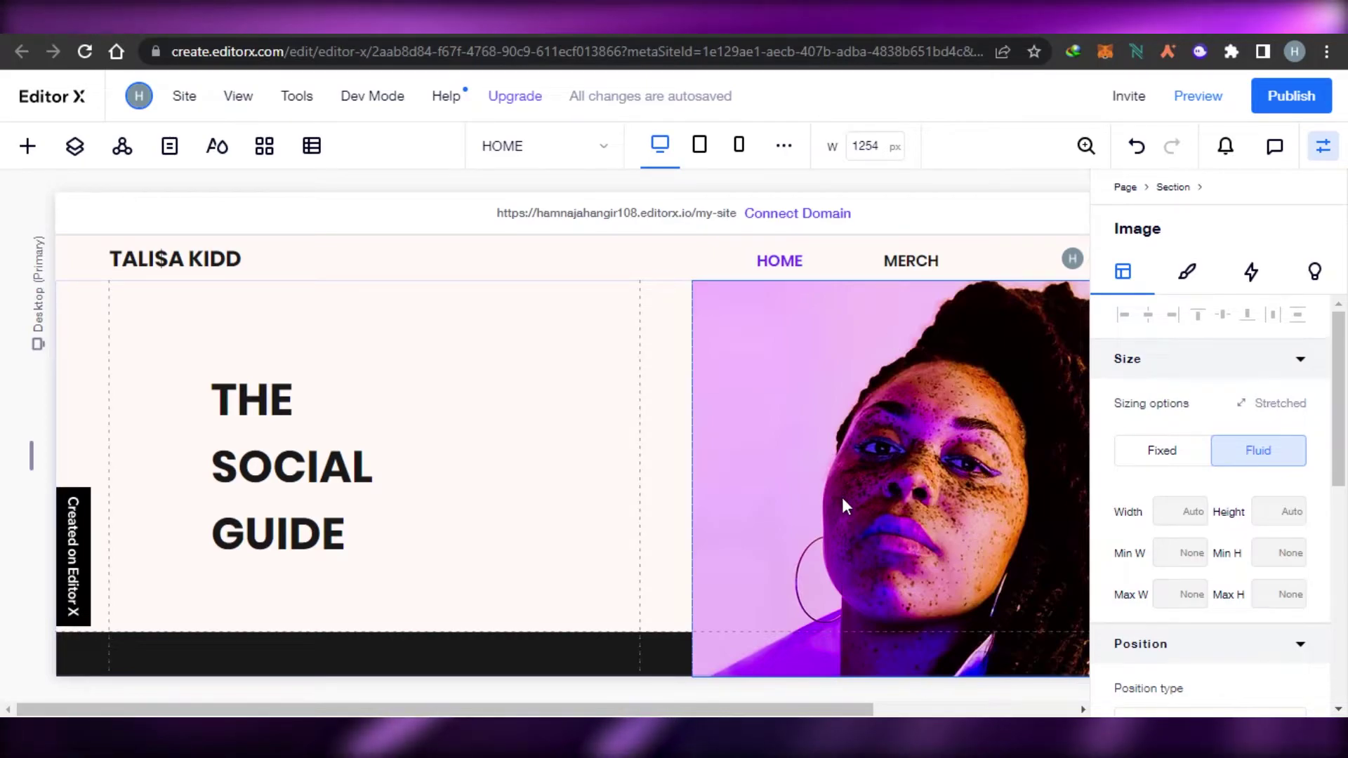
{"action": "left_click_drag", "start_coordinate": [637, 710], "coordinate": [836, 709]}
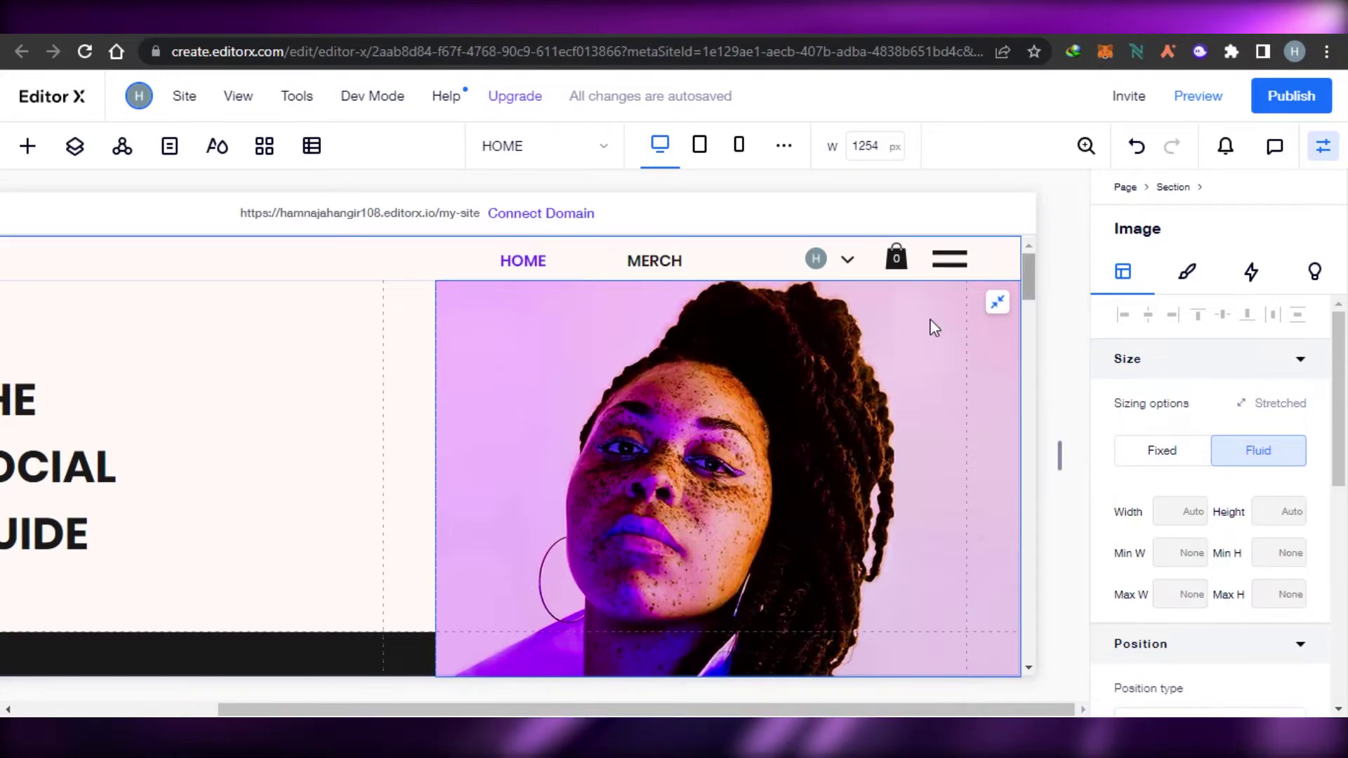
{"action": "left_click_drag", "start_coordinate": [1028, 295], "coordinate": [1032, 389]}
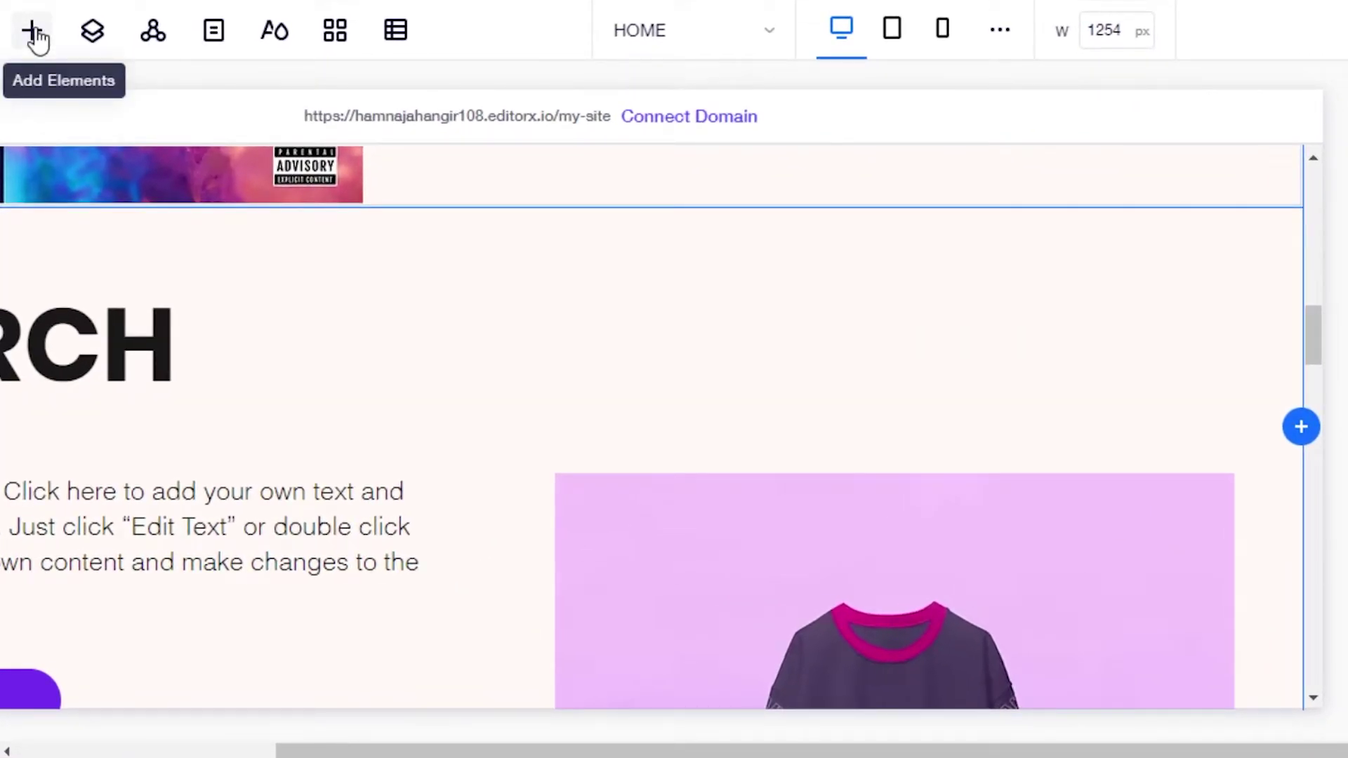
Add a 'Start Now' button to the right of the MERCH heading
{"action": "left_click", "coordinate": [33, 31]}
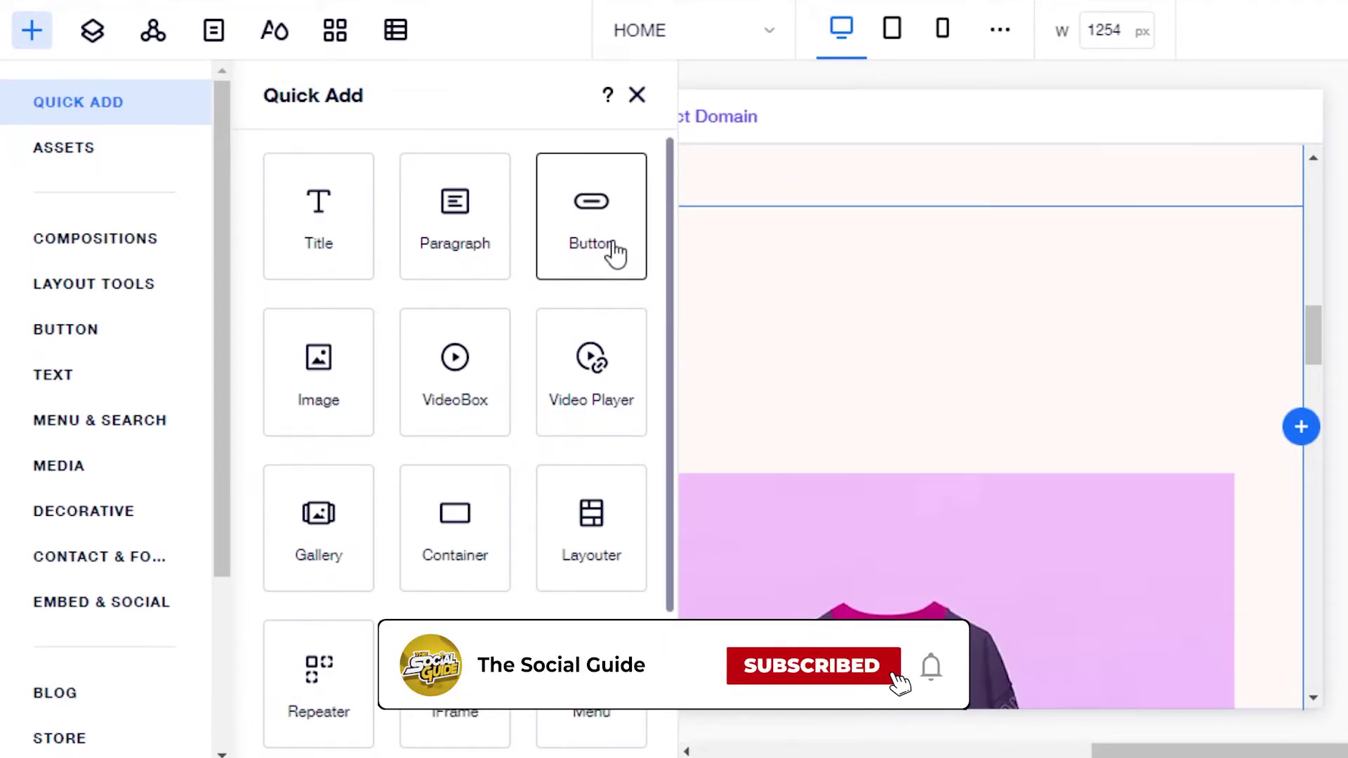
{"action": "left_click_drag", "start_coordinate": [583, 207], "coordinate": [982, 287]}
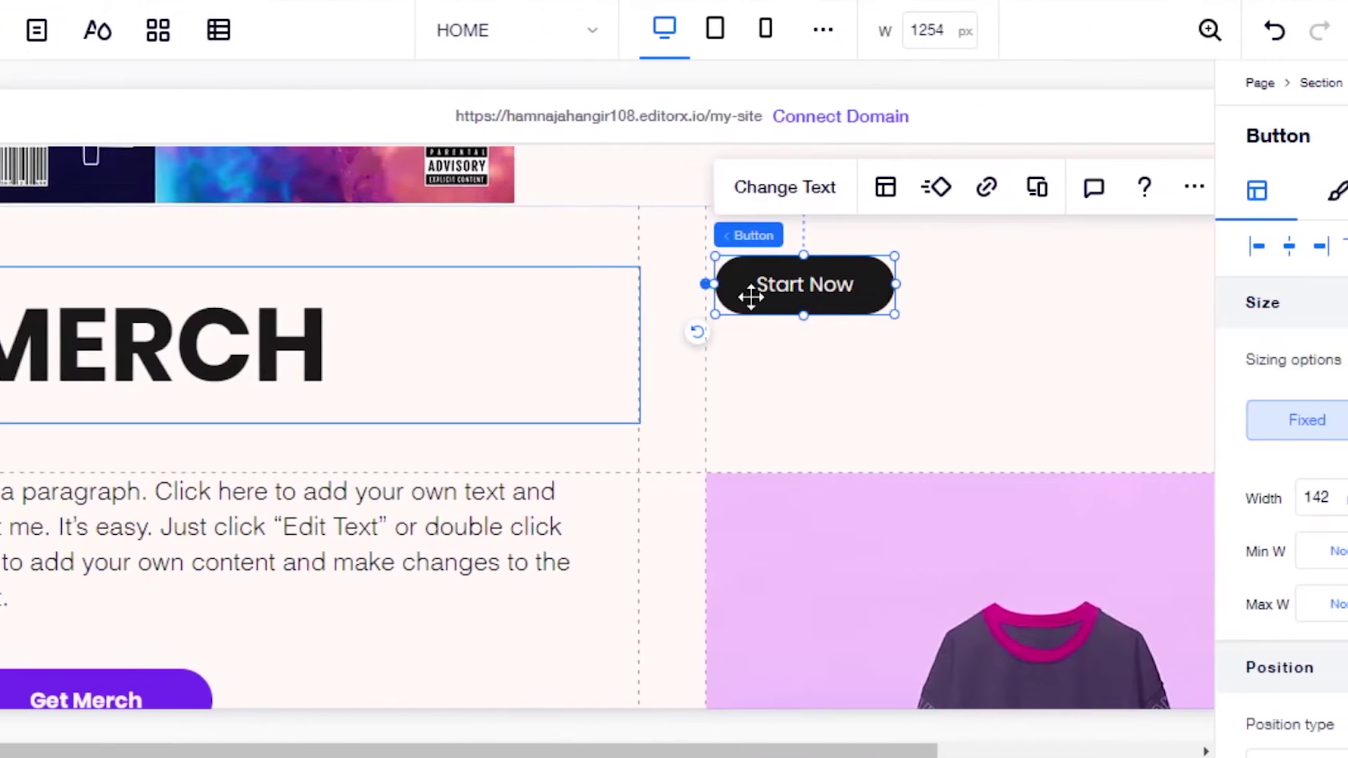
{"action": "left_click_drag", "start_coordinate": [580, 285], "coordinate": [749, 314]}
{"action": "left_click_drag", "start_coordinate": [584, 226], "coordinate": [585, 226]}
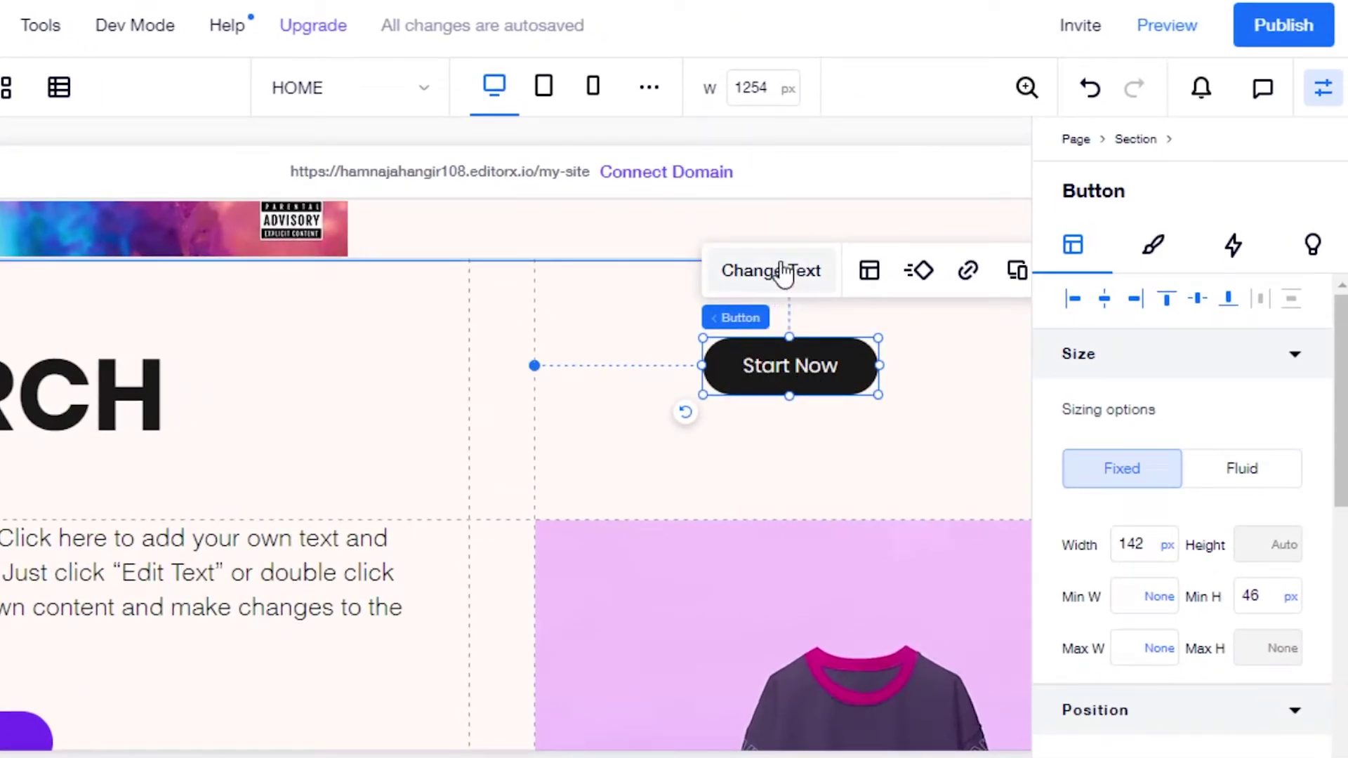
{"action": "left_click", "coordinate": [716, 419]}
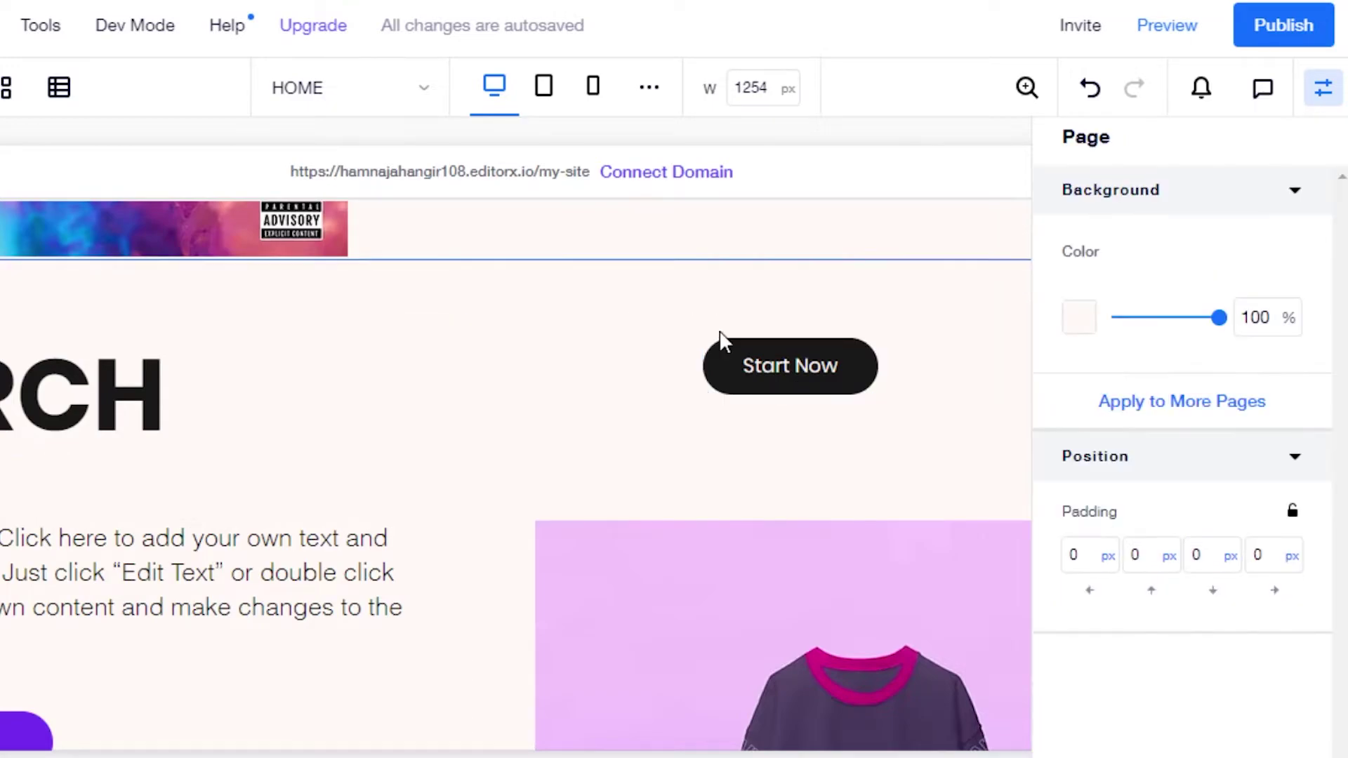
{"action": "left_click", "coordinate": [771, 353]}
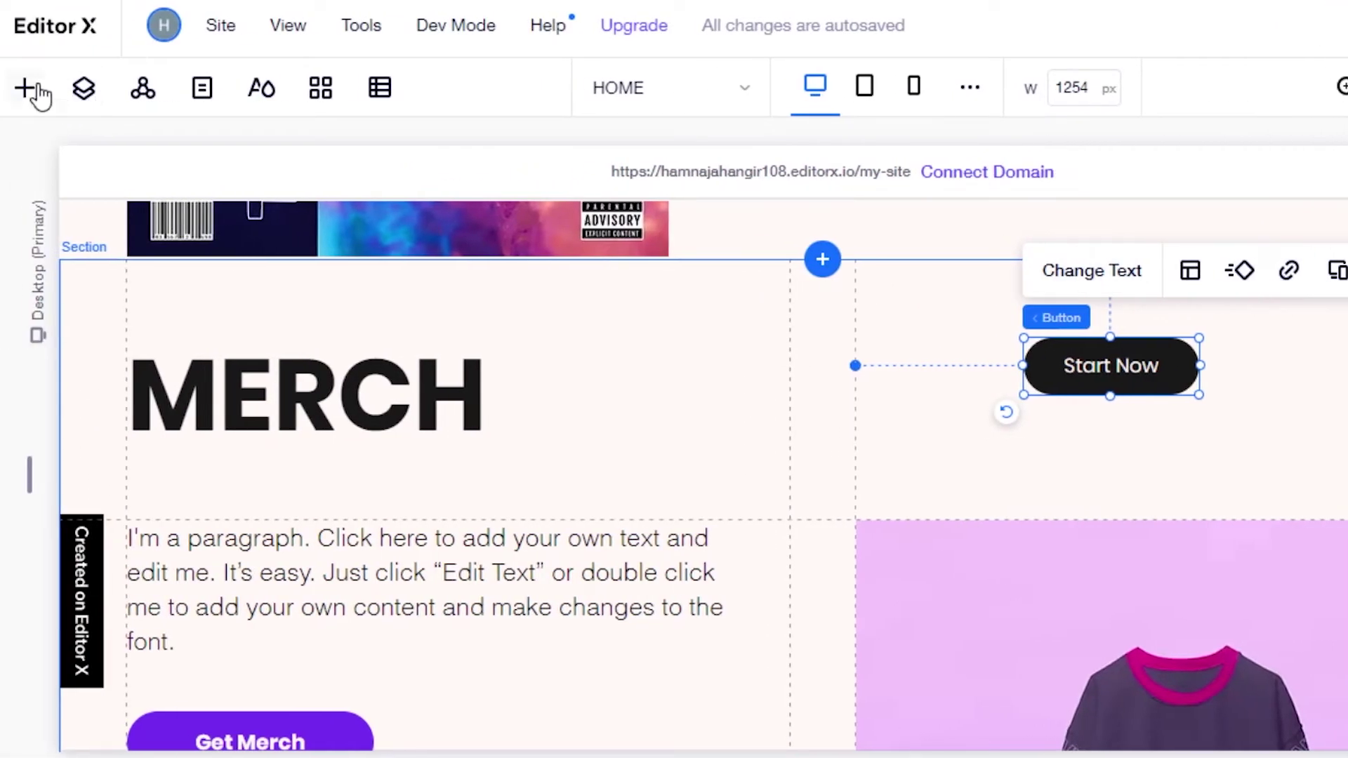
Add a horizontal line across the MERCH section between the Start Now button and the paragraph
{"action": "left_click", "coordinate": [25, 89]}
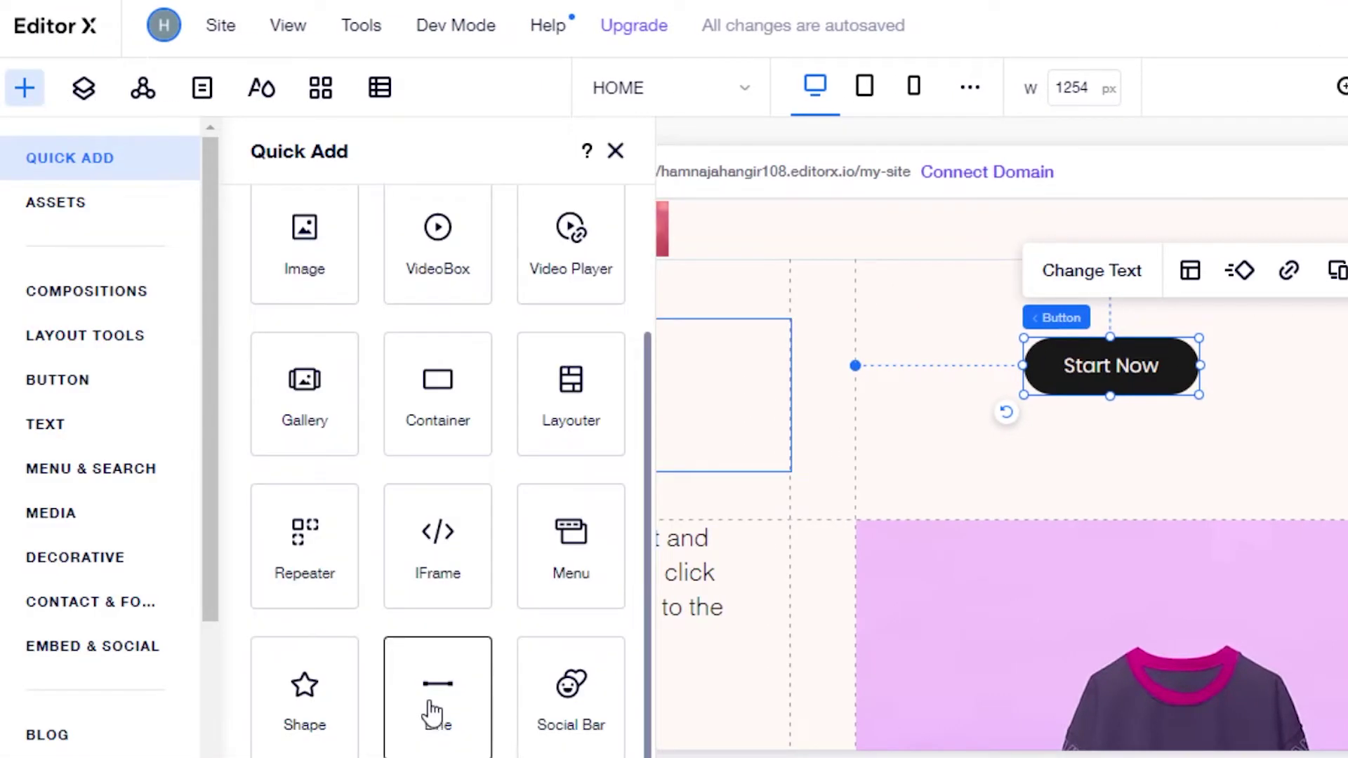
{"action": "left_click_drag", "start_coordinate": [431, 713], "coordinate": [771, 531]}
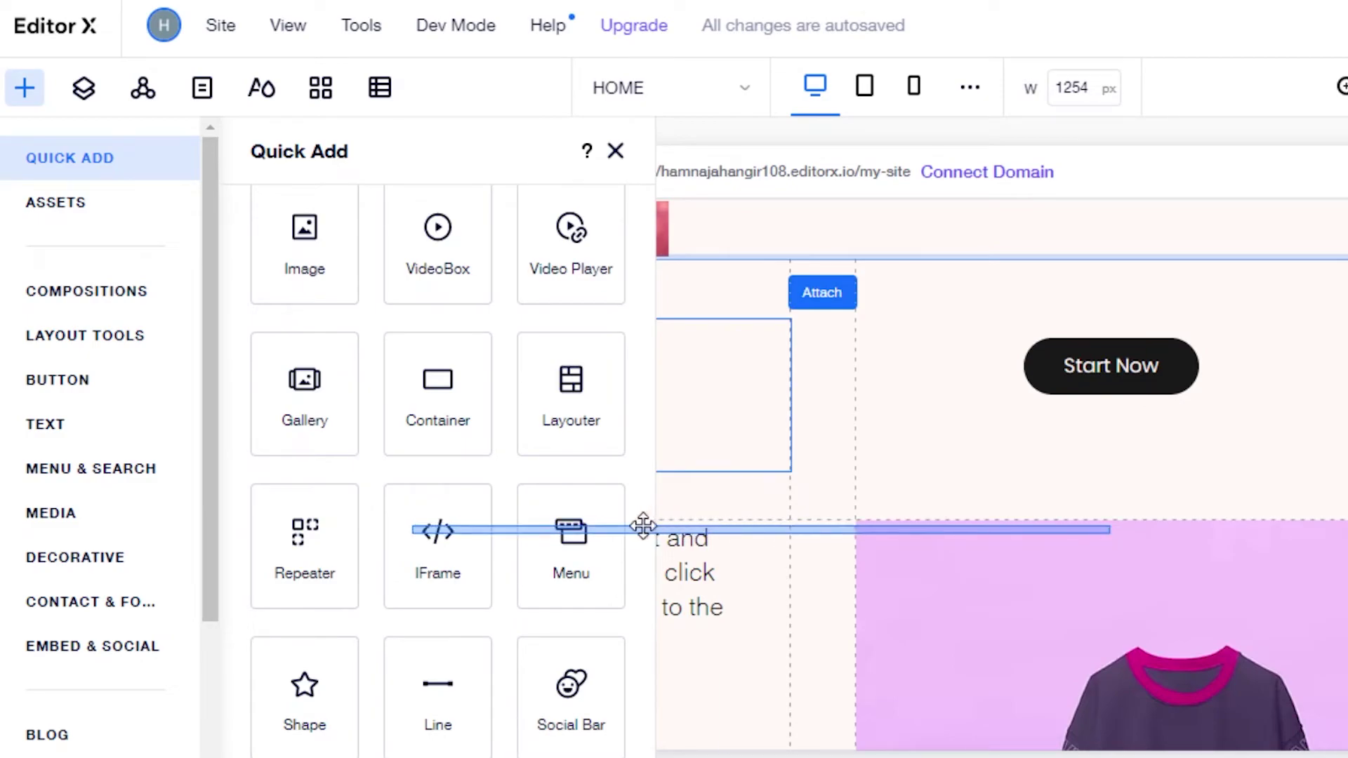
{"action": "left_click_drag", "start_coordinate": [643, 526], "coordinate": [871, 505]}
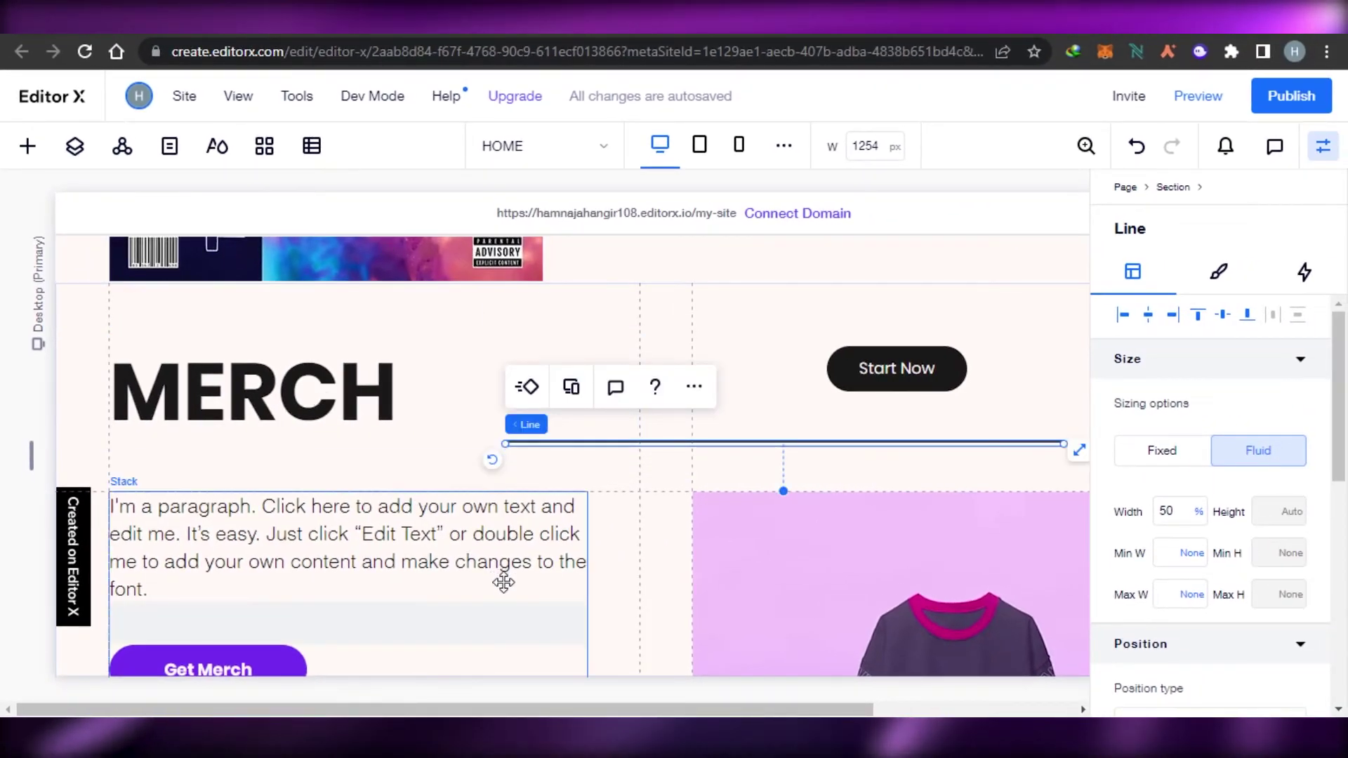
{"action": "left_click_drag", "start_coordinate": [502, 711], "coordinate": [704, 710]}
{"action": "left_click_drag", "start_coordinate": [864, 711], "coordinate": [1049, 654]}
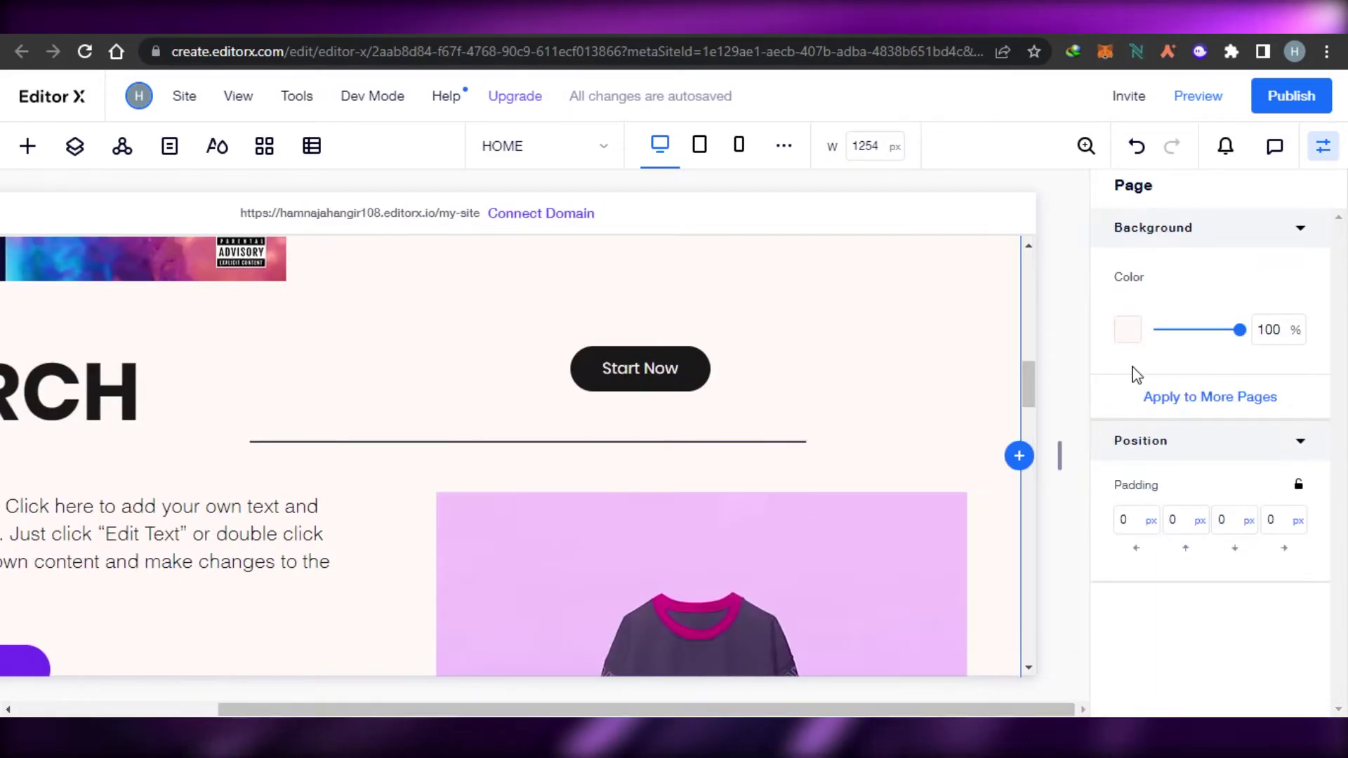
Scroll back to the hero and select the section that contains the portrait image
{"action": "scroll", "coordinate": [704, 423], "scroll_direction": "up", "scroll_amount": 5}
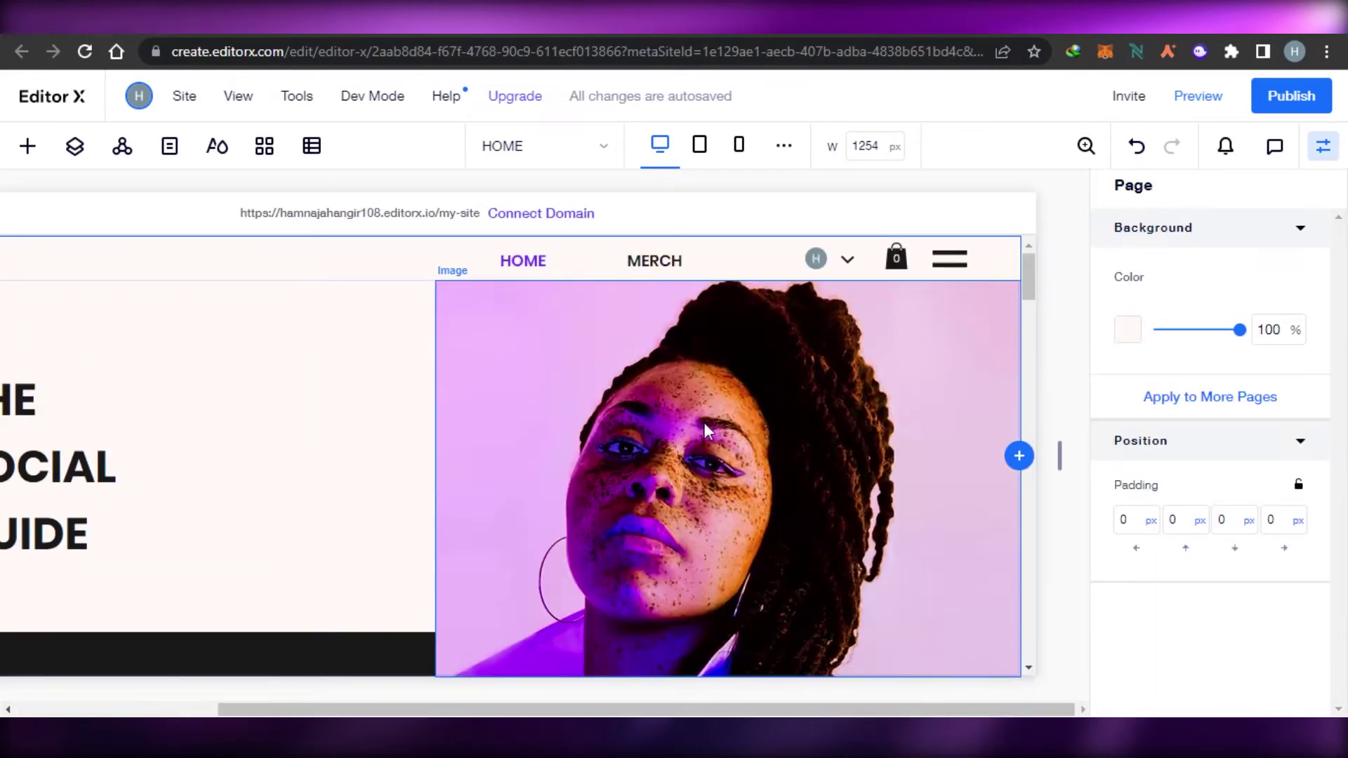
{"action": "left_click", "coordinate": [633, 486]}
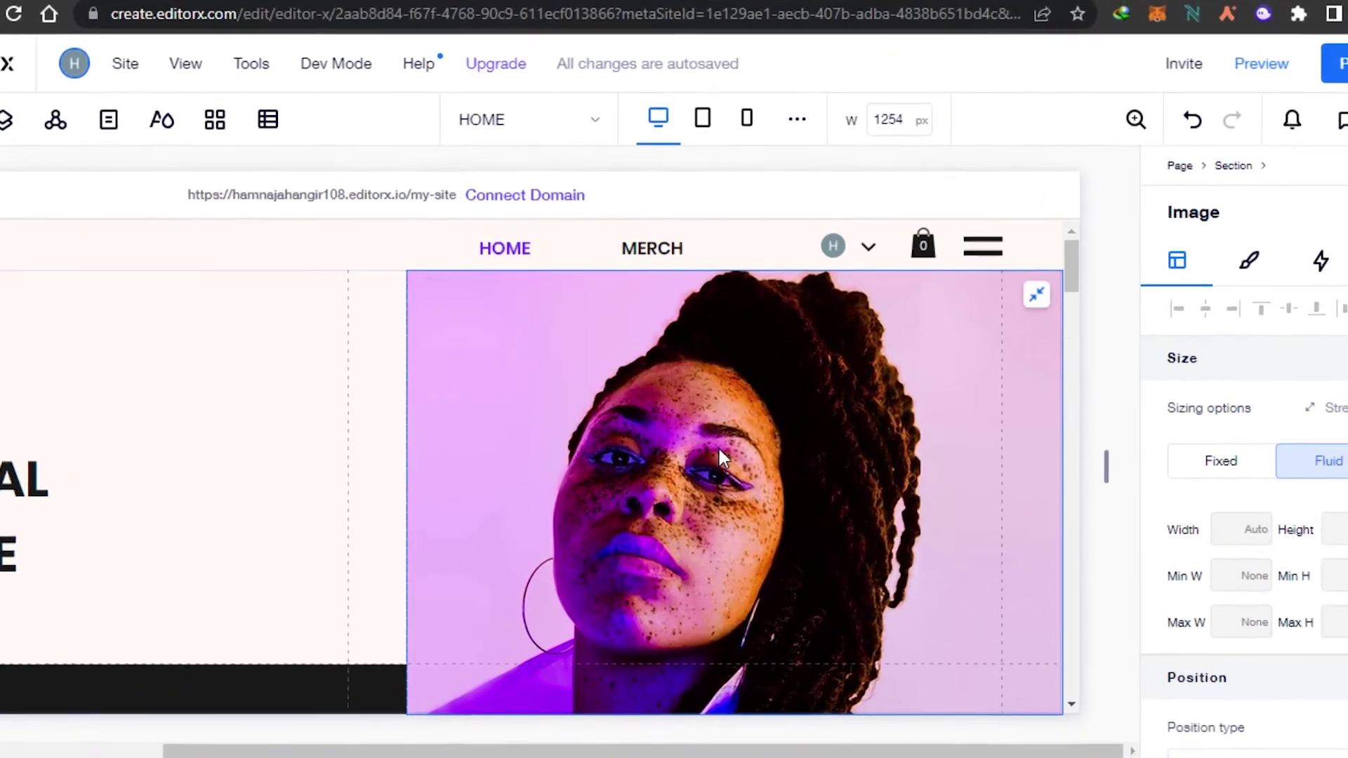
{"action": "right_click", "coordinate": [716, 442]}
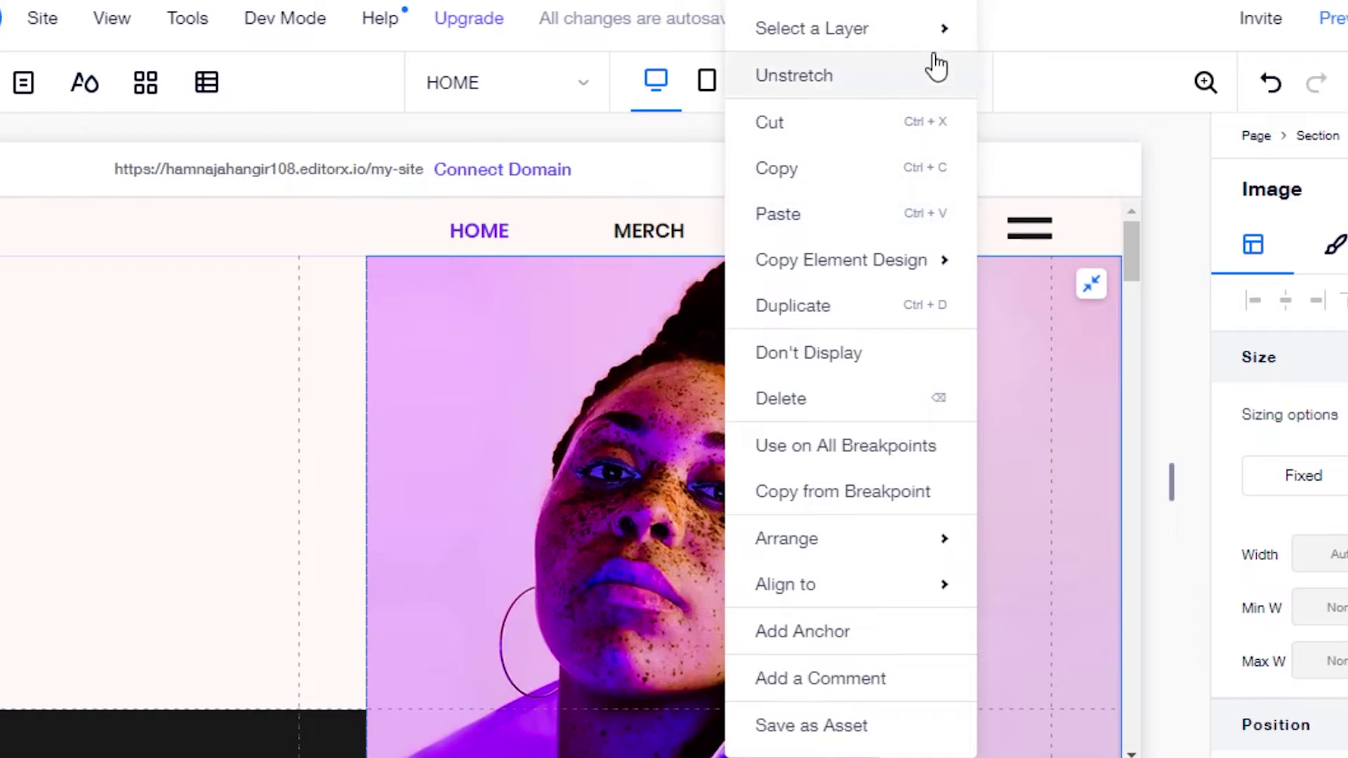
{"action": "mouse_move", "coordinate": [832, 46]}
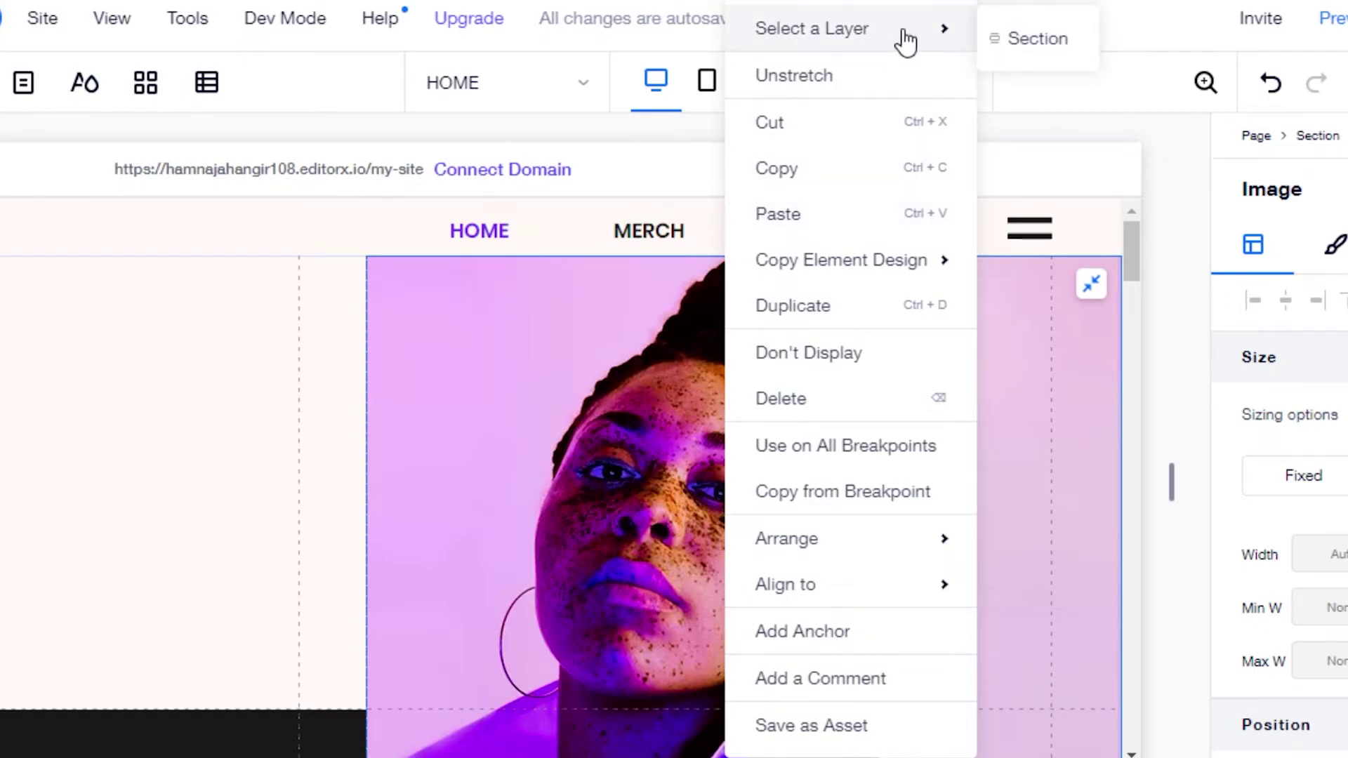
{"action": "left_click", "coordinate": [1015, 47]}
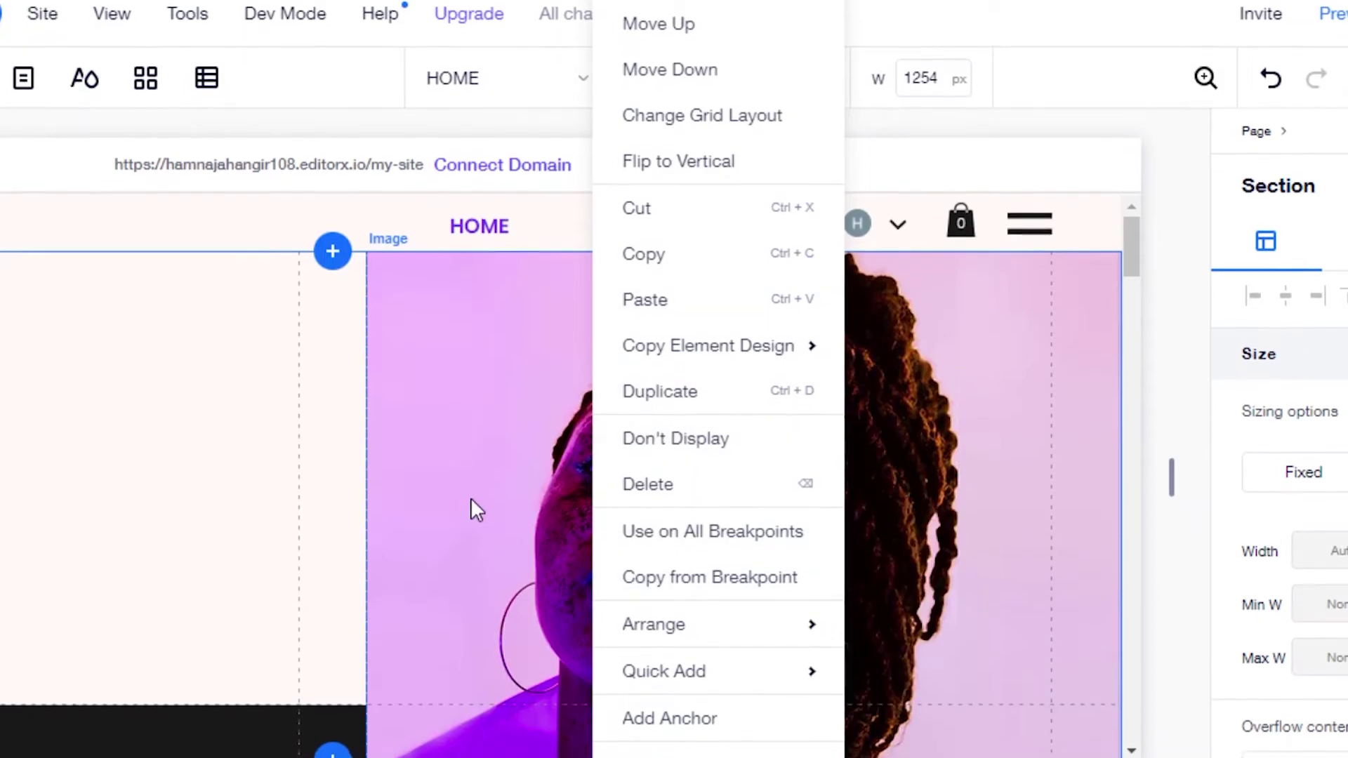
Replace the freckled hero portrait with the Media from Wix smiling-couple photo, then review it
{"action": "left_click", "coordinate": [470, 503]}
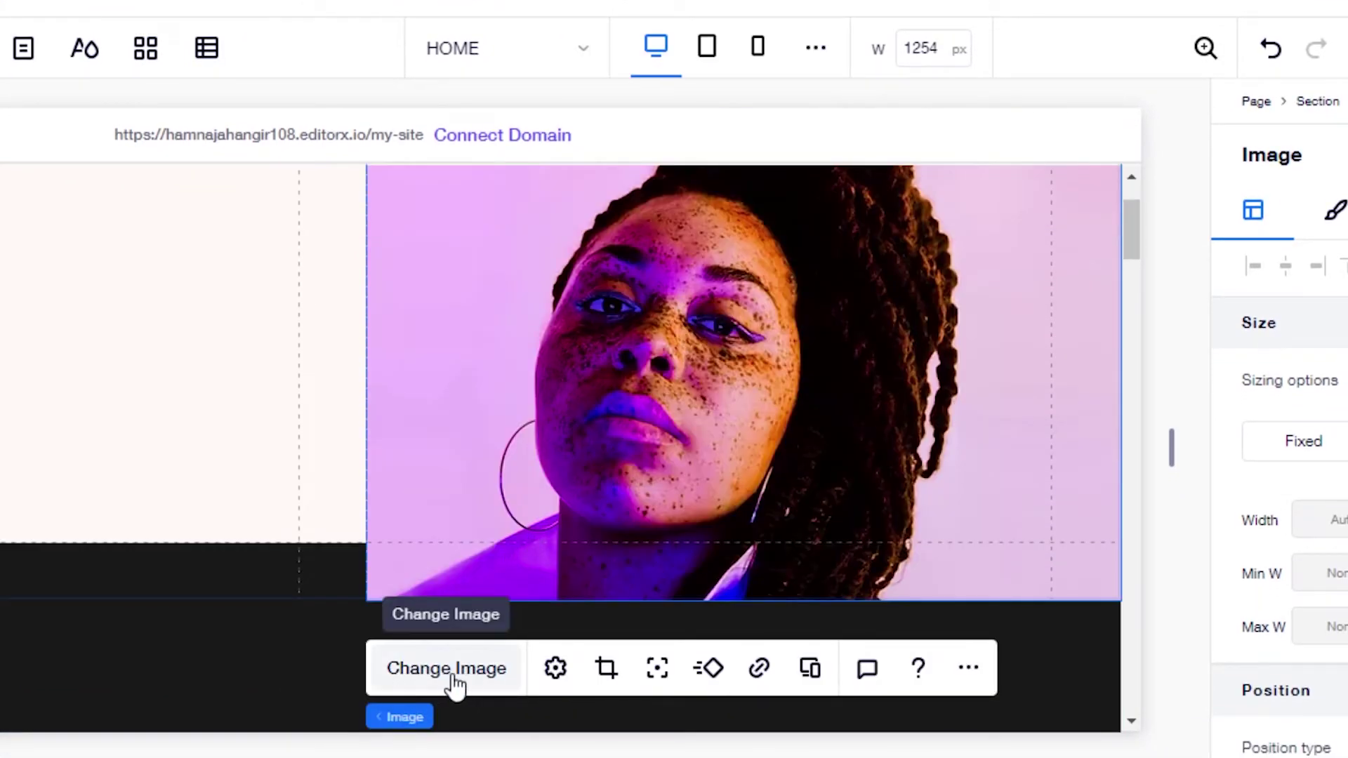
{"action": "left_click", "coordinate": [446, 668]}
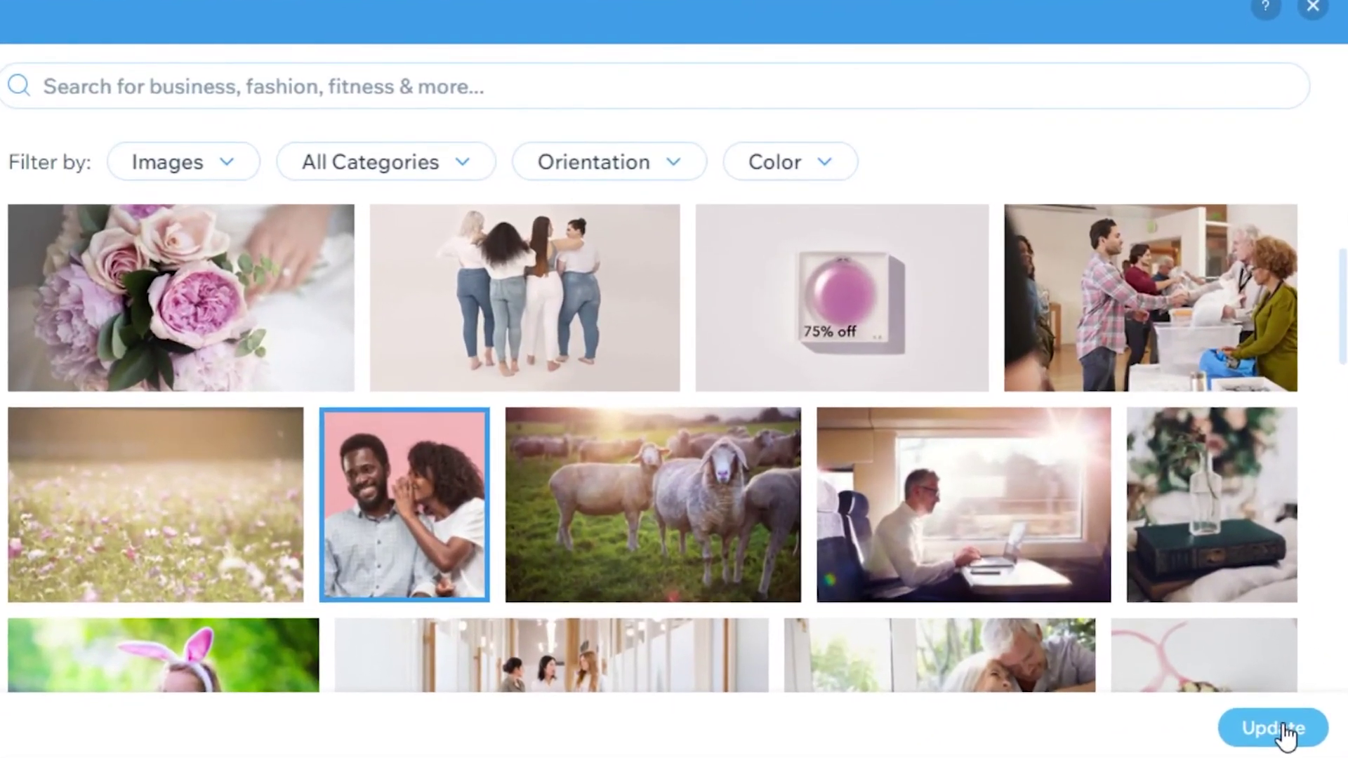
{"action": "left_click", "coordinate": [1244, 670]}
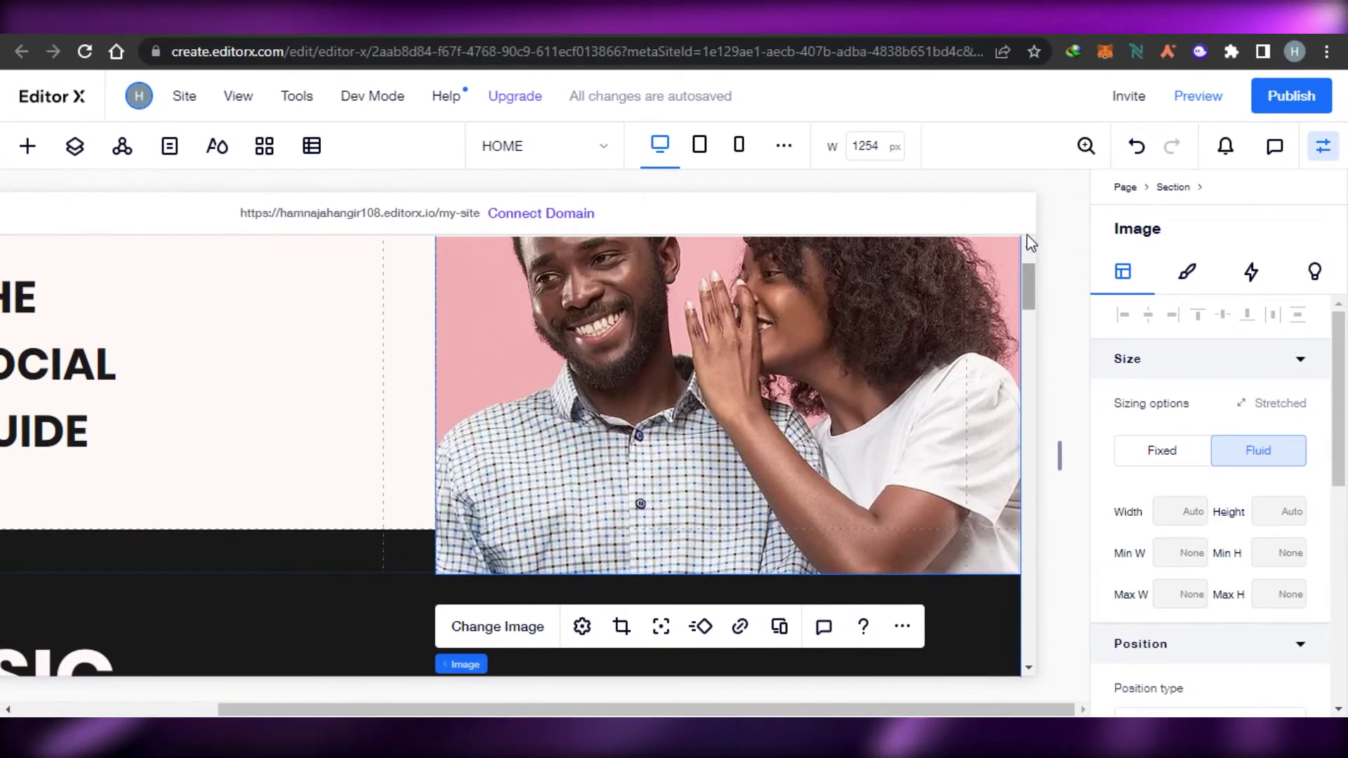
{"action": "left_click", "coordinate": [1028, 228]}
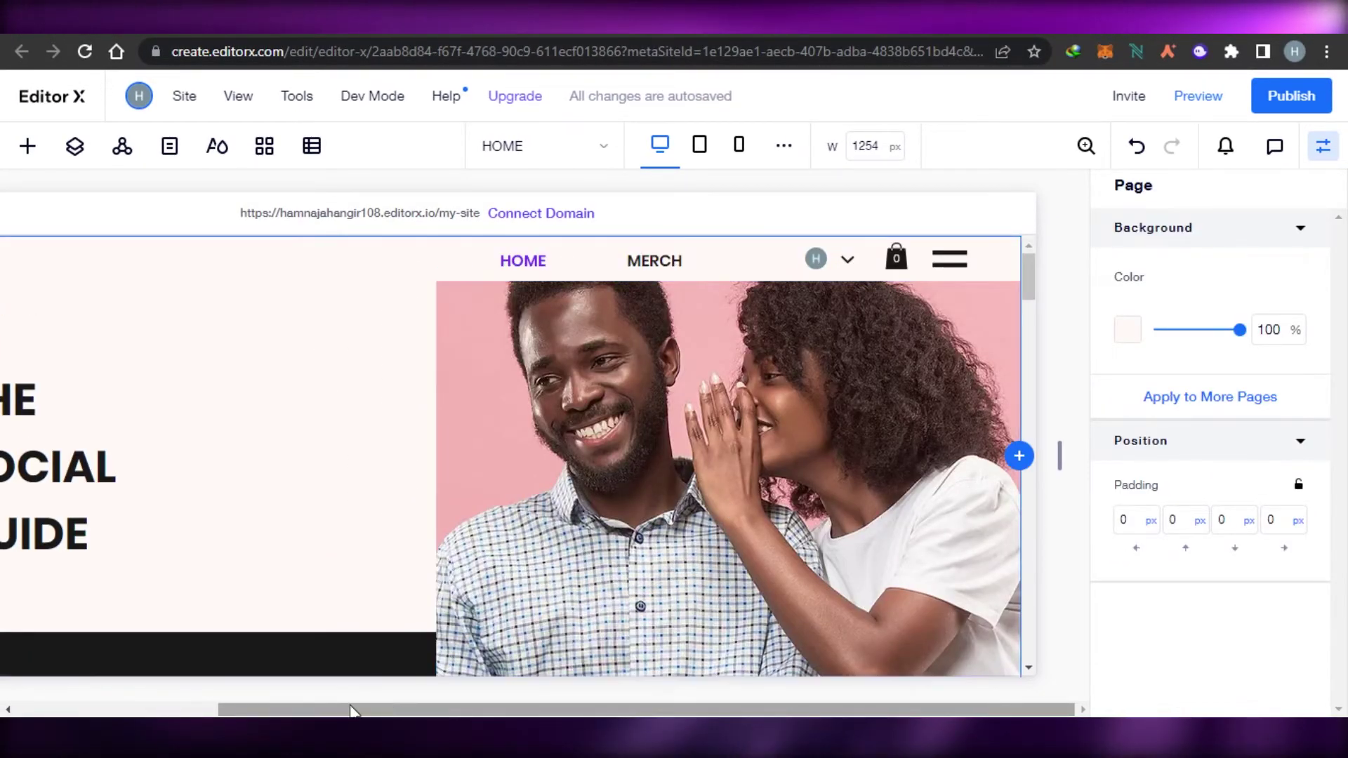
{"action": "left_click_drag", "start_coordinate": [353, 711], "coordinate": [386, 711]}
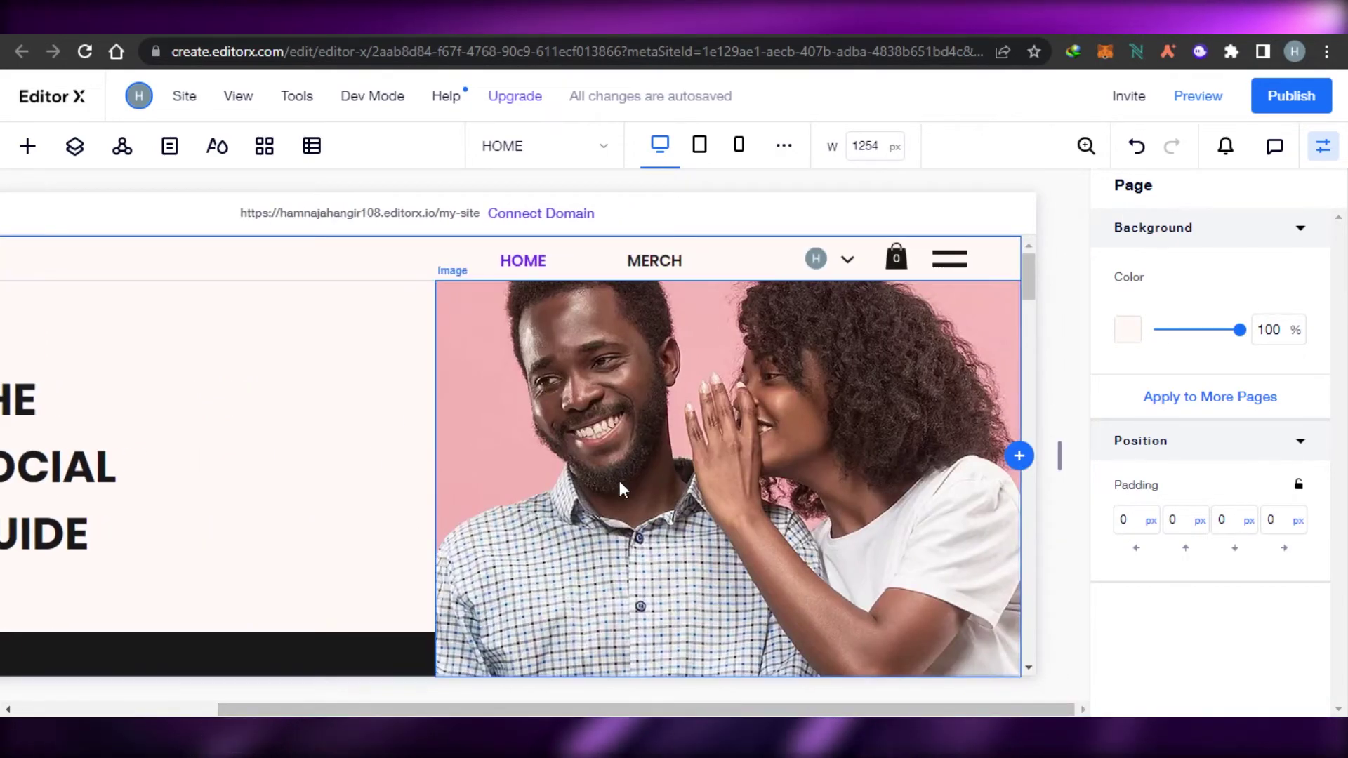
{"action": "left_click_drag", "start_coordinate": [1026, 282], "coordinate": [1029, 656]}
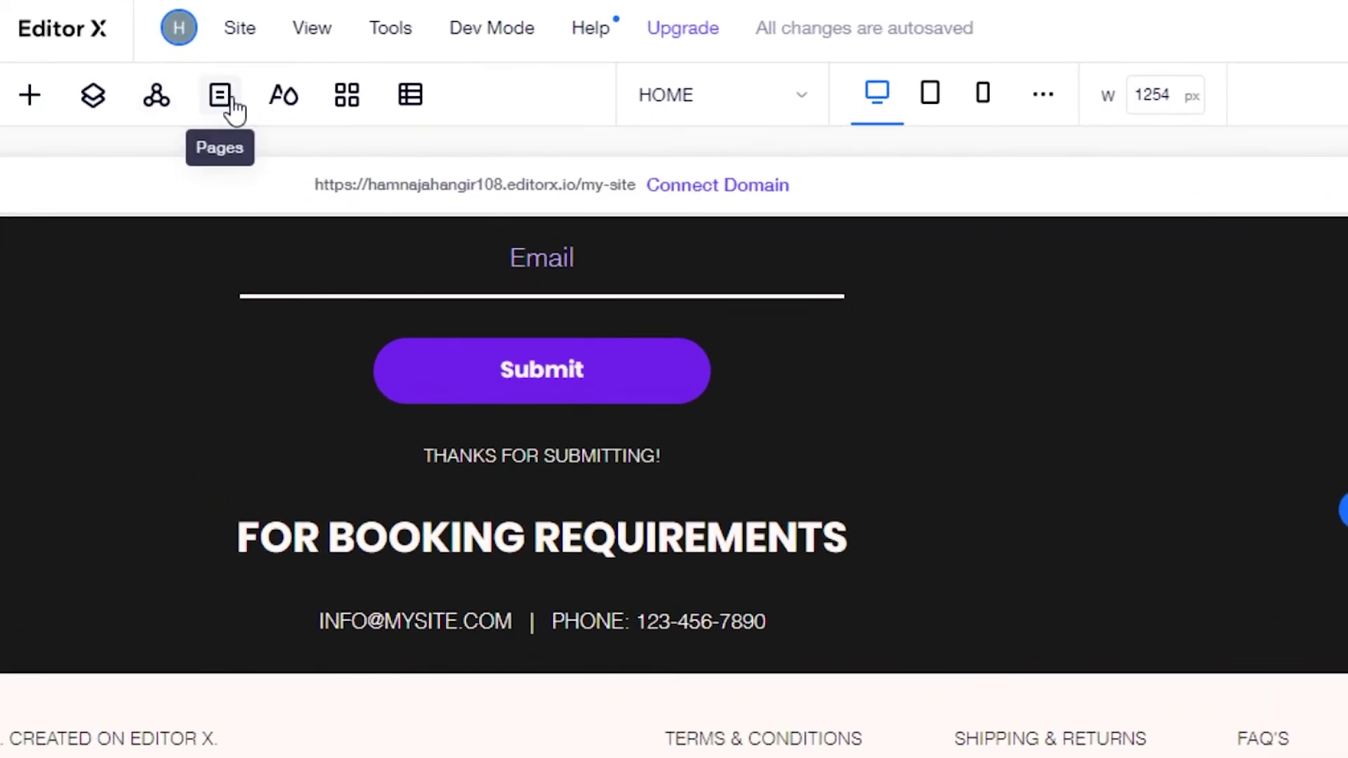
Delete the FAQ'S page via its options menu, confirm, then switch to editing MERCH
{"action": "left_click", "coordinate": [233, 102]}
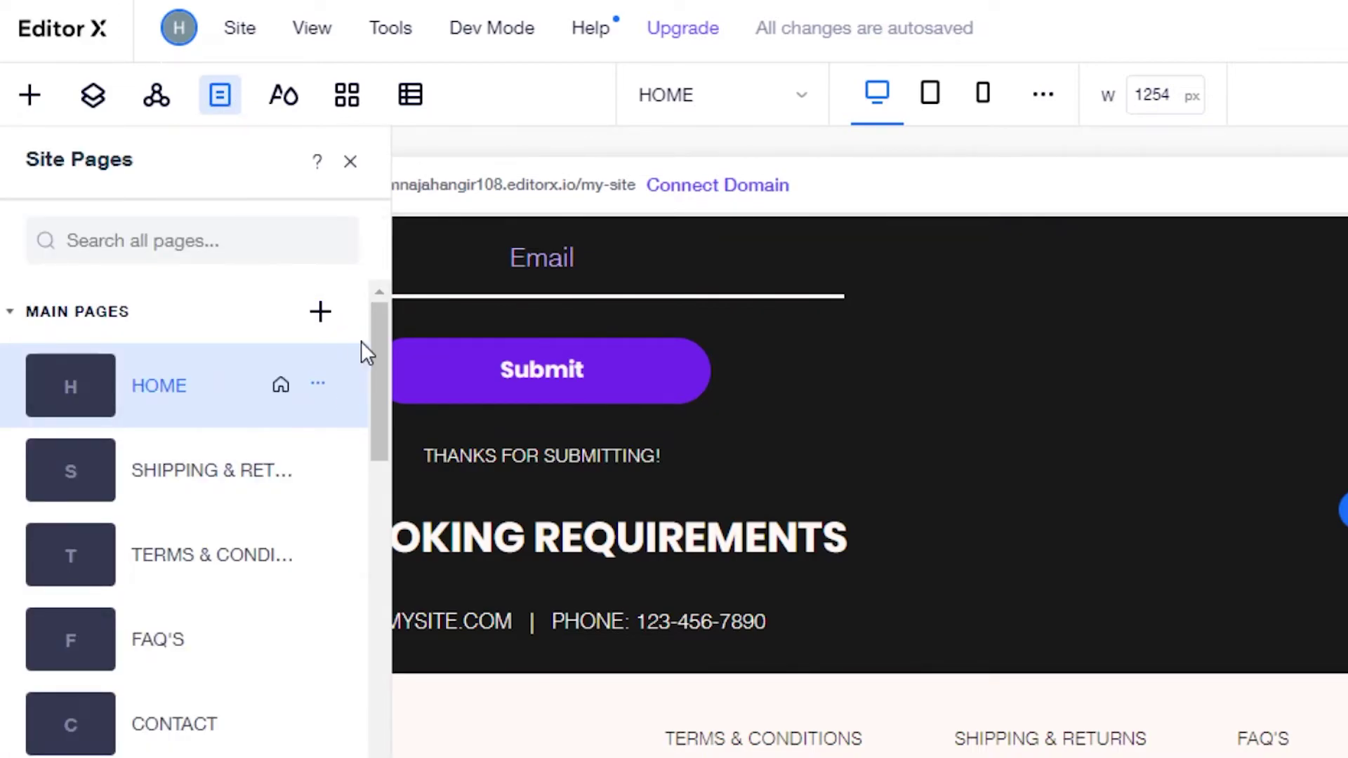
{"action": "scroll", "coordinate": [361, 340], "scroll_direction": "down", "scroll_amount": 4}
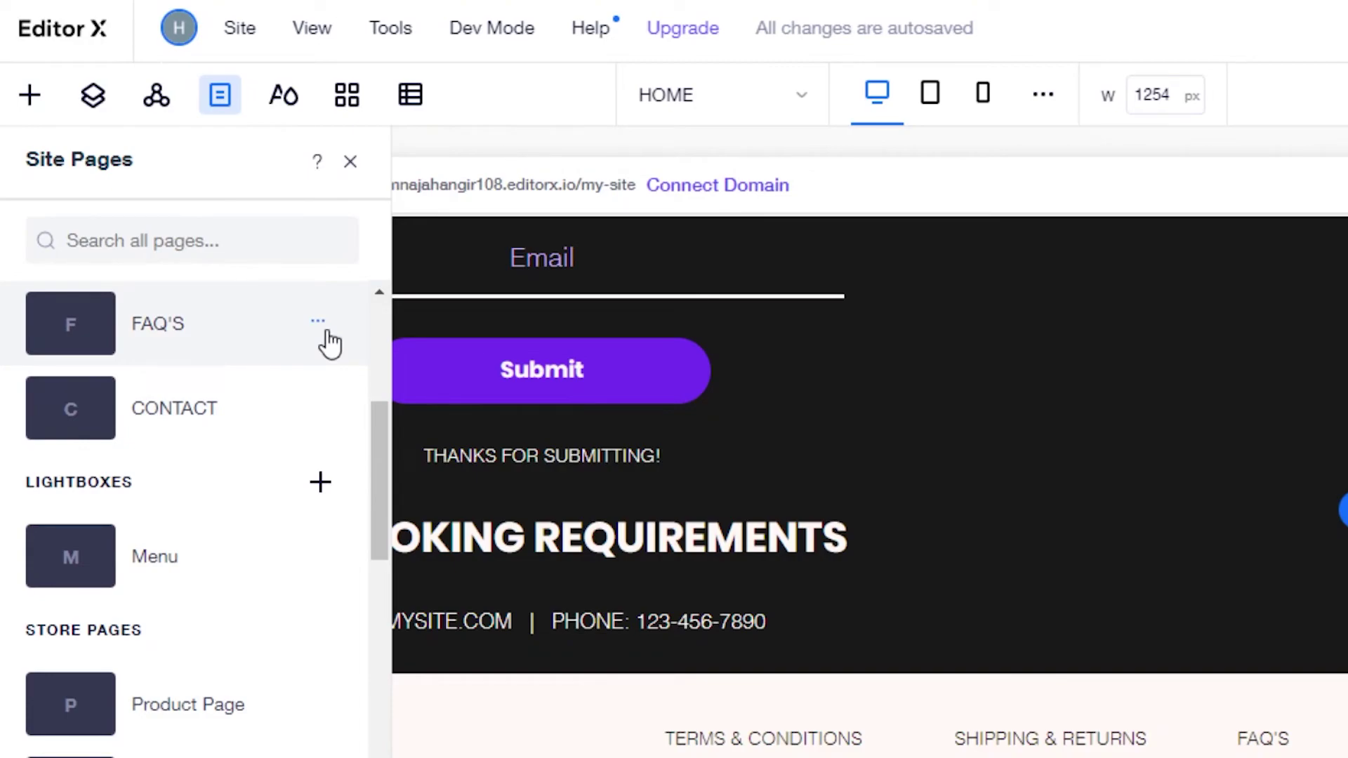
{"action": "left_click", "coordinate": [326, 330]}
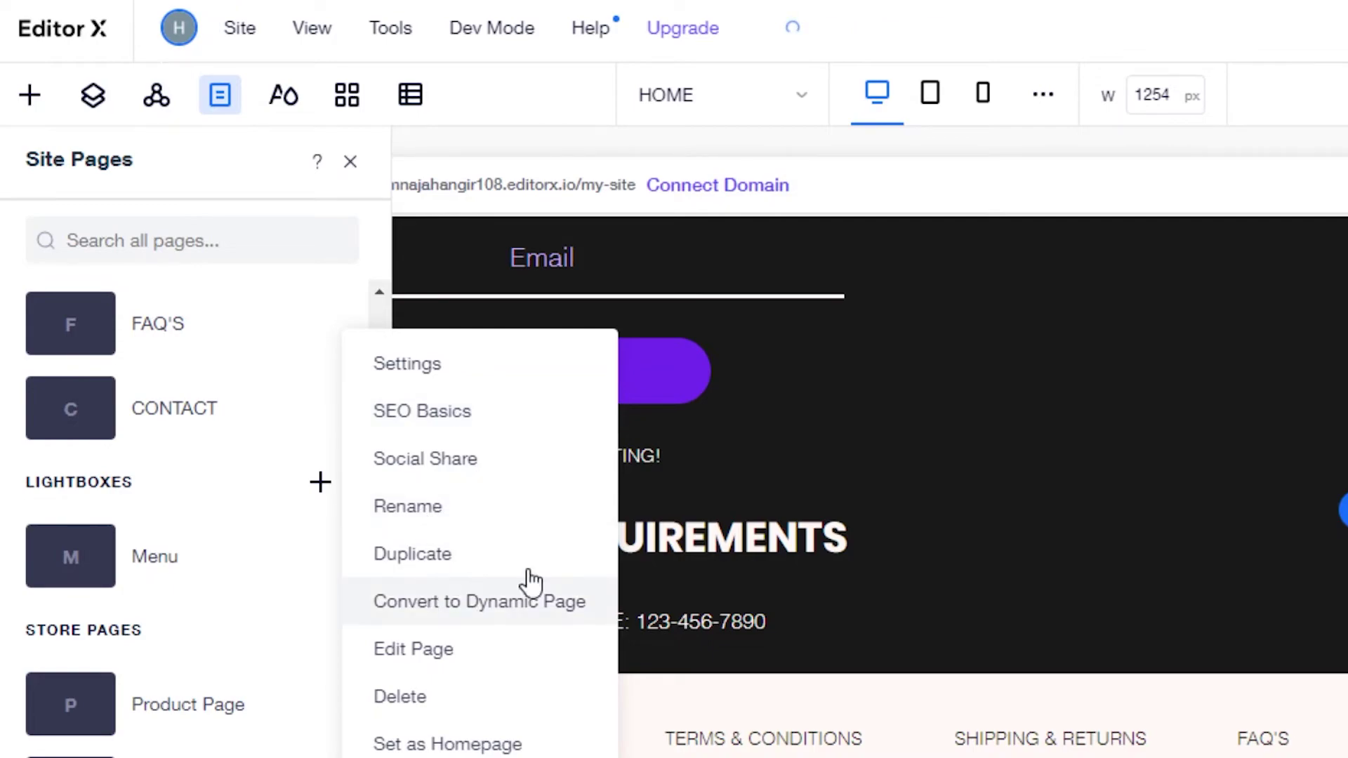
{"action": "left_click", "coordinate": [449, 702]}
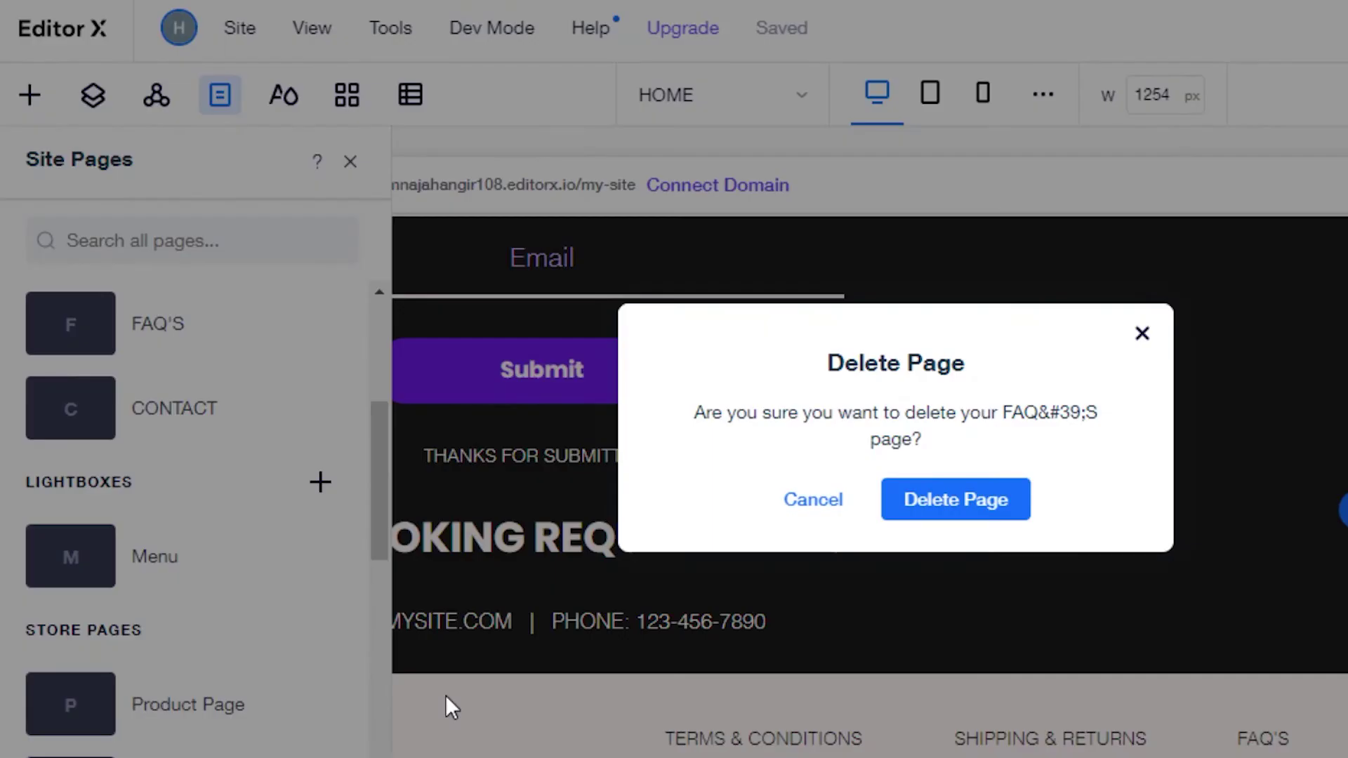
{"action": "left_click", "coordinate": [917, 512]}
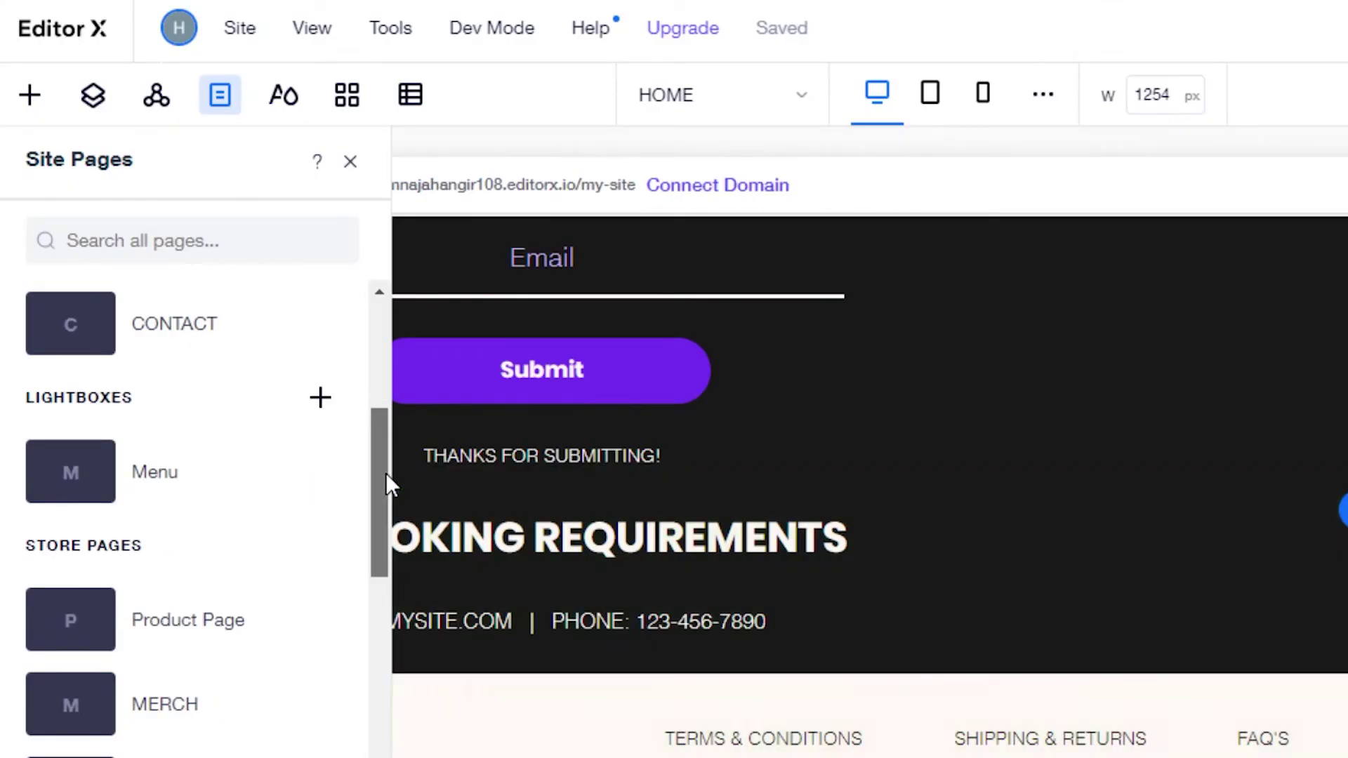
{"action": "left_click_drag", "start_coordinate": [386, 474], "coordinate": [390, 519]}
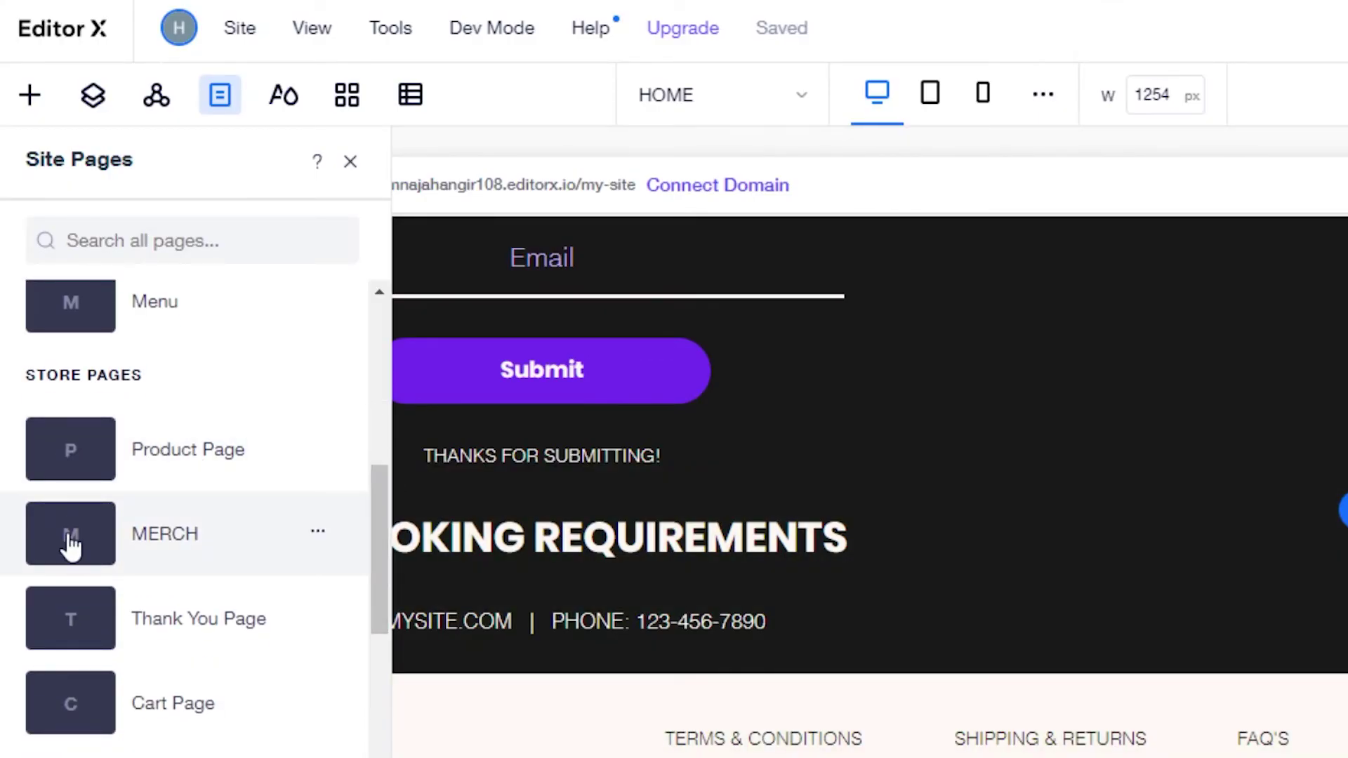
{"action": "left_click", "coordinate": [318, 535]}
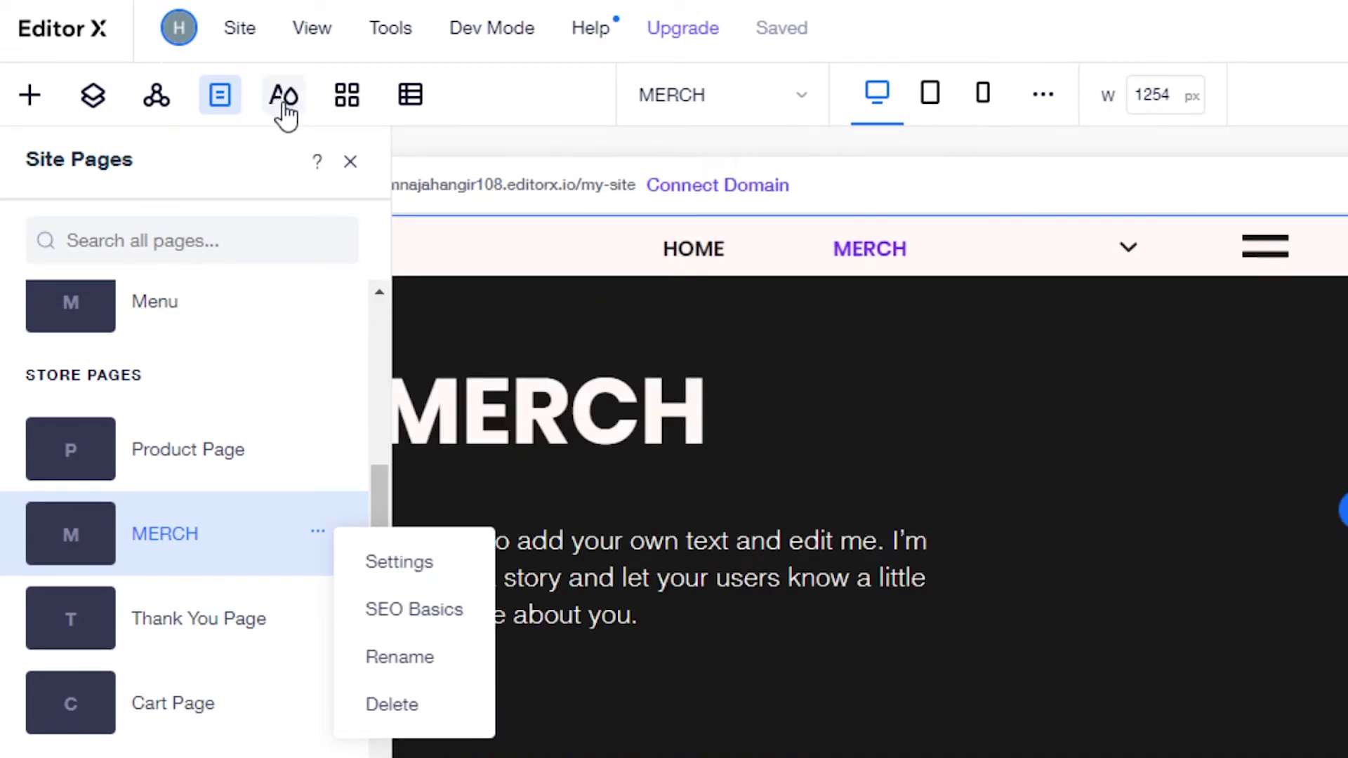
Close the typography styles panel and go back to the HOME page from the pages list
{"action": "left_click", "coordinate": [283, 95]}
{"action": "left_click", "coordinate": [340, 105]}
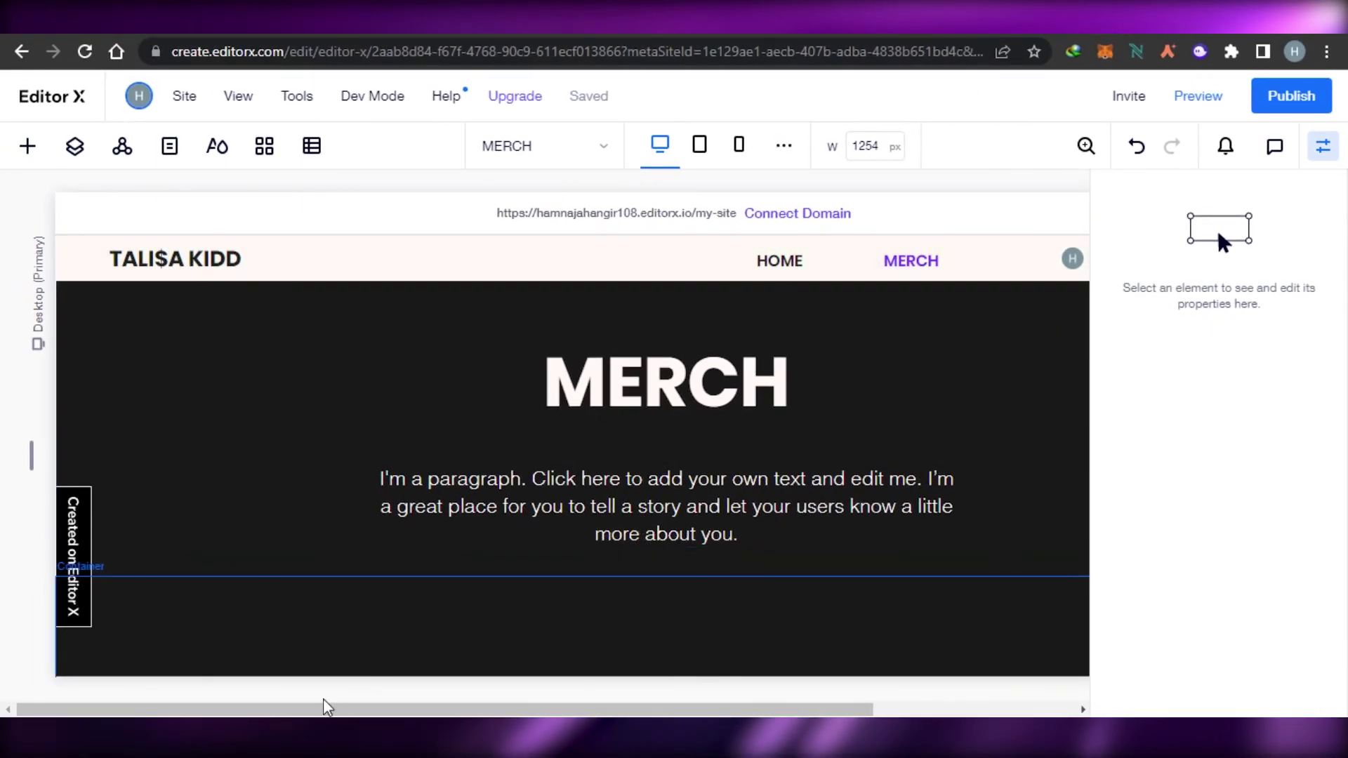
{"action": "left_click", "coordinate": [170, 146]}
{"action": "left_click", "coordinate": [64, 374]}
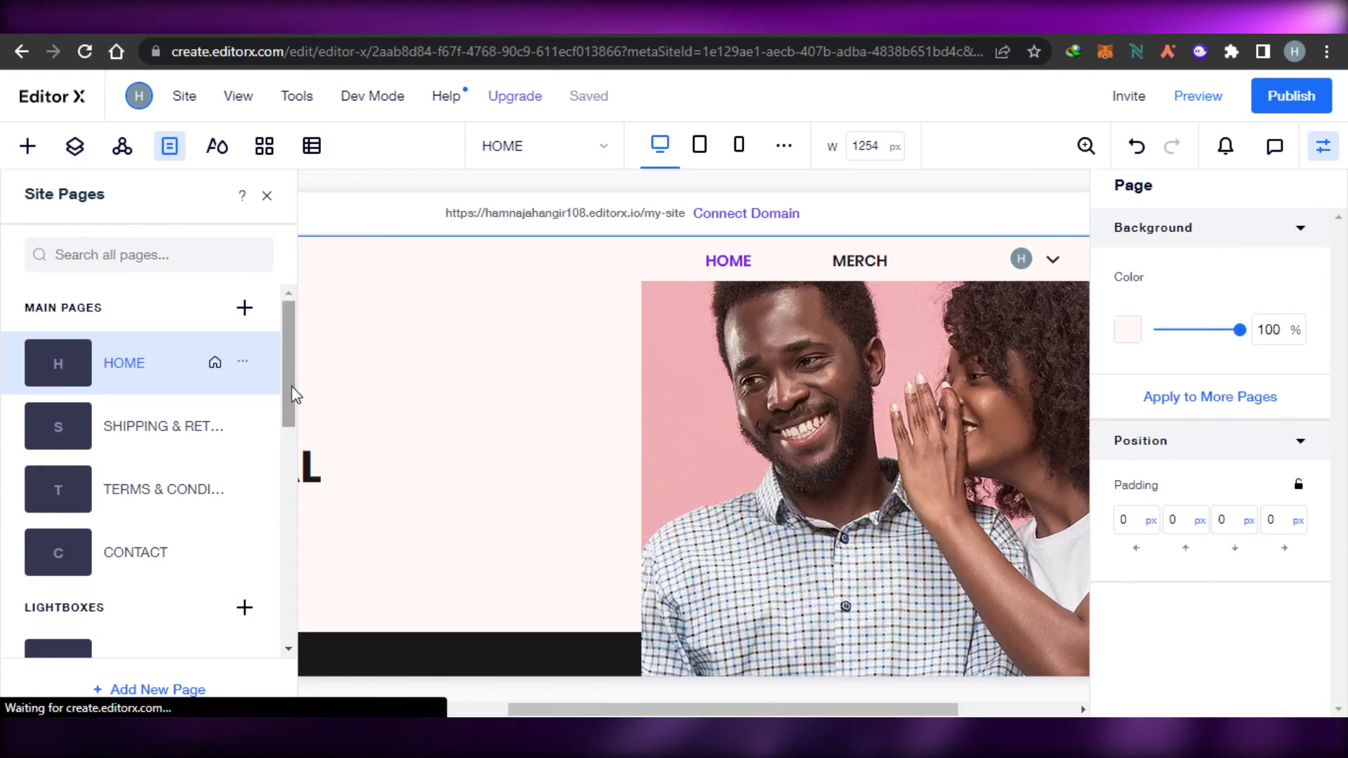
{"action": "left_click_drag", "start_coordinate": [289, 391], "coordinate": [289, 301]}
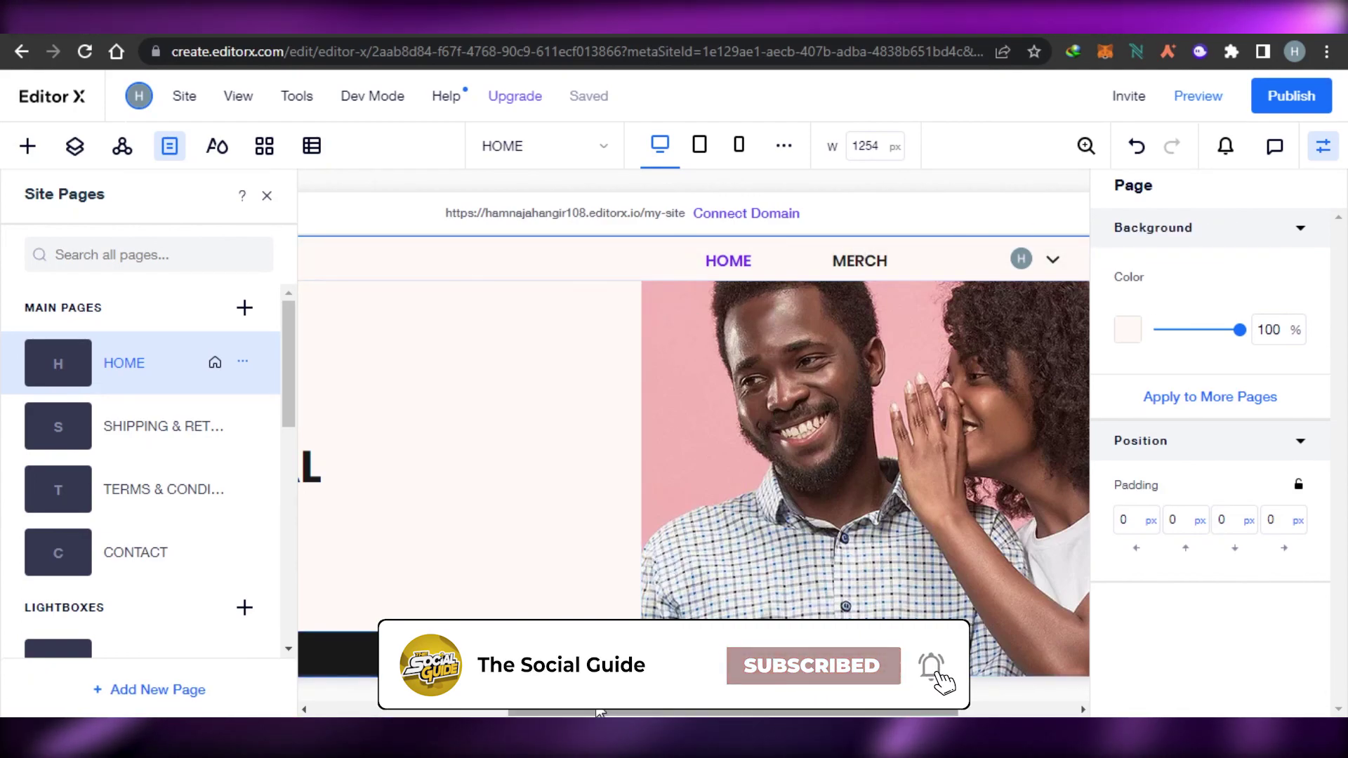
{"action": "left_click_drag", "start_coordinate": [601, 713], "coordinate": [717, 713]}
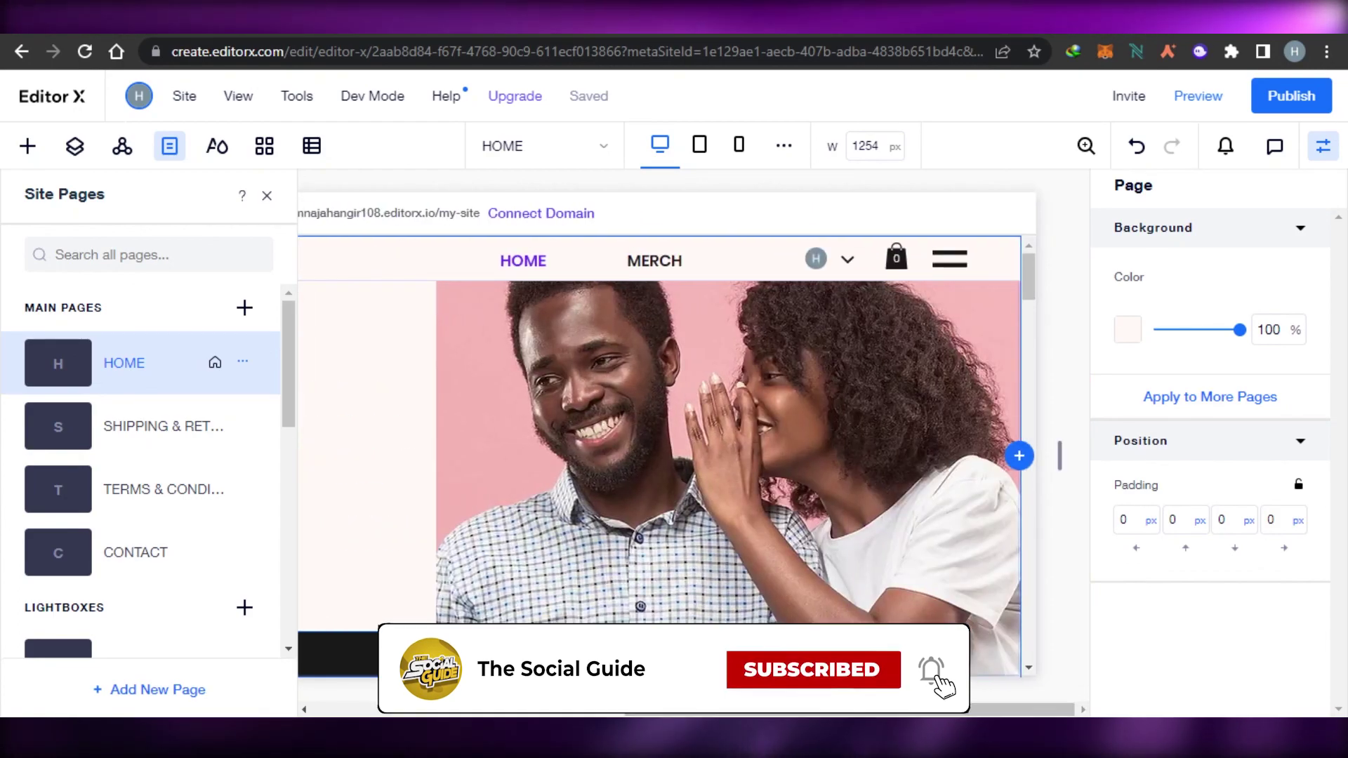